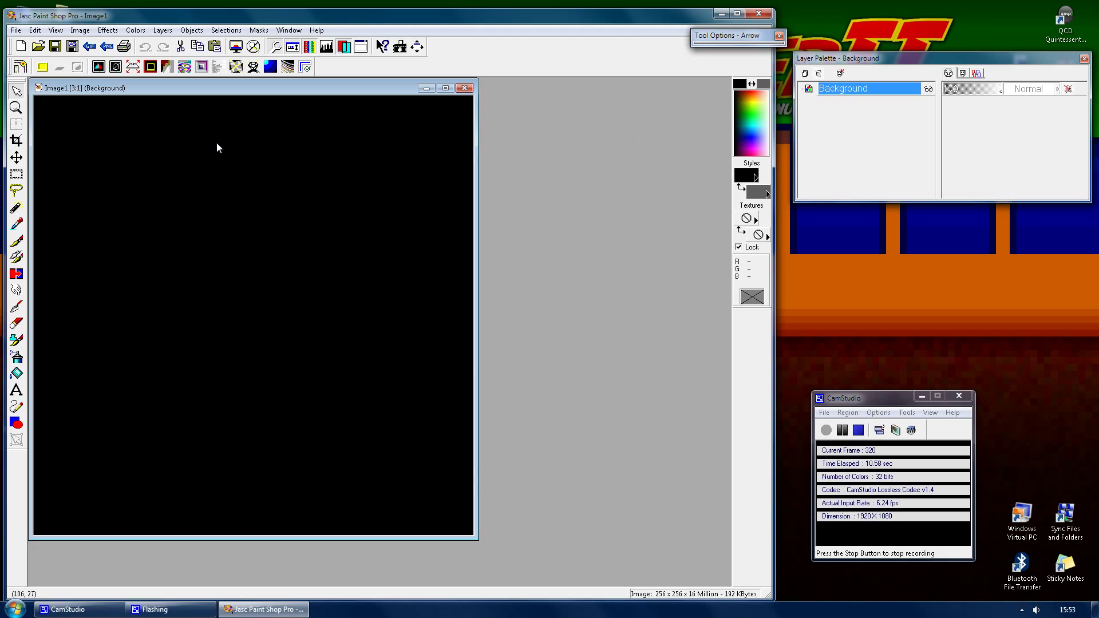
- Flood-fill the canvas with the gray background colour and promote the background to a layer
{"action": "key", "text": "f"}
{"action": "right_click", "coordinate": [216, 143]}
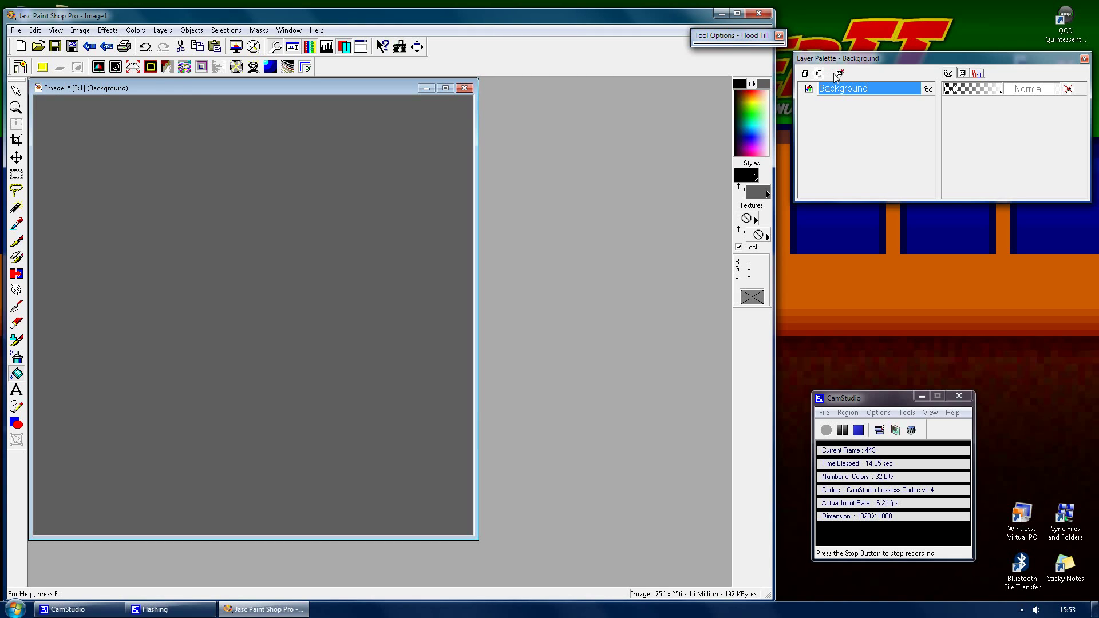
{"action": "right_click", "coordinate": [851, 90]}
{"action": "left_click", "coordinate": [840, 236]}
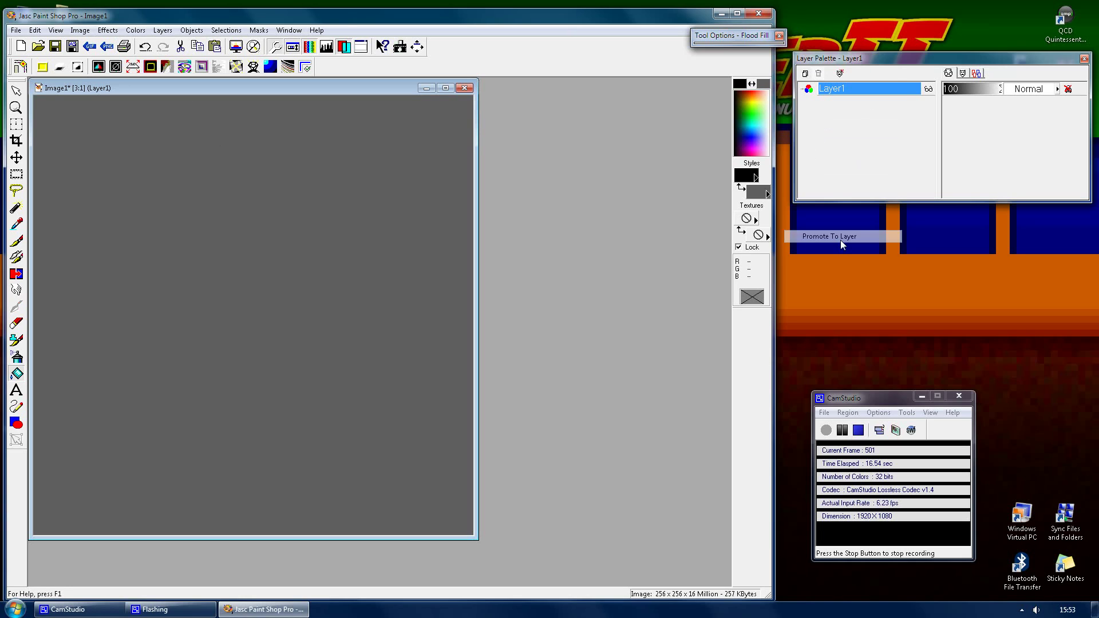
- Add Uniform noise to the gray layer at the preset percentage
{"action": "left_click", "coordinate": [107, 30]}
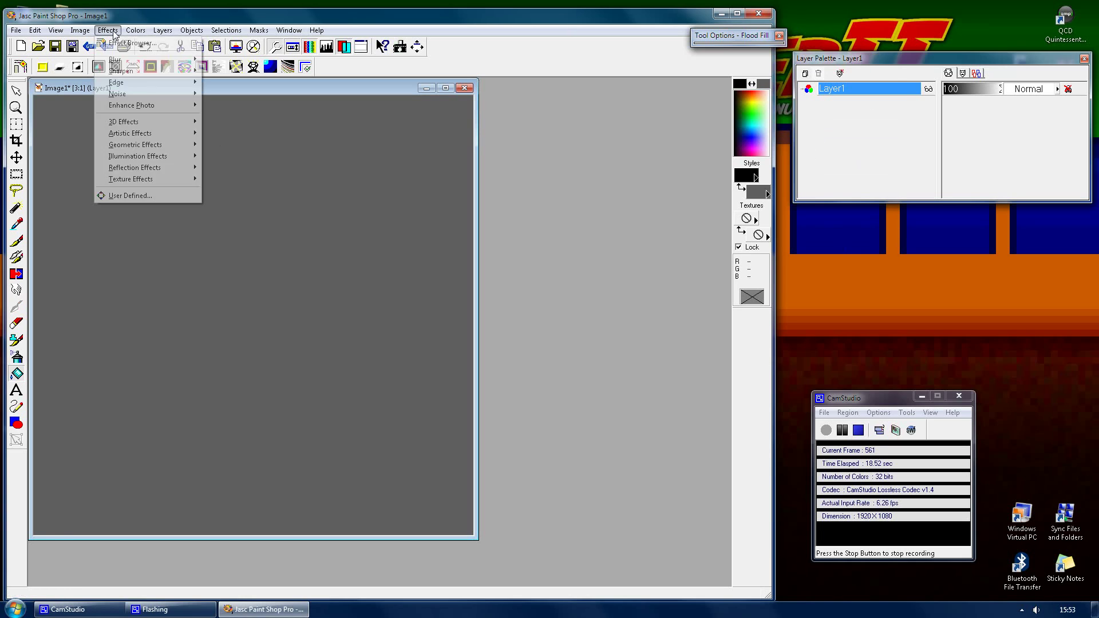
{"action": "mouse_move", "coordinate": [132, 98]}
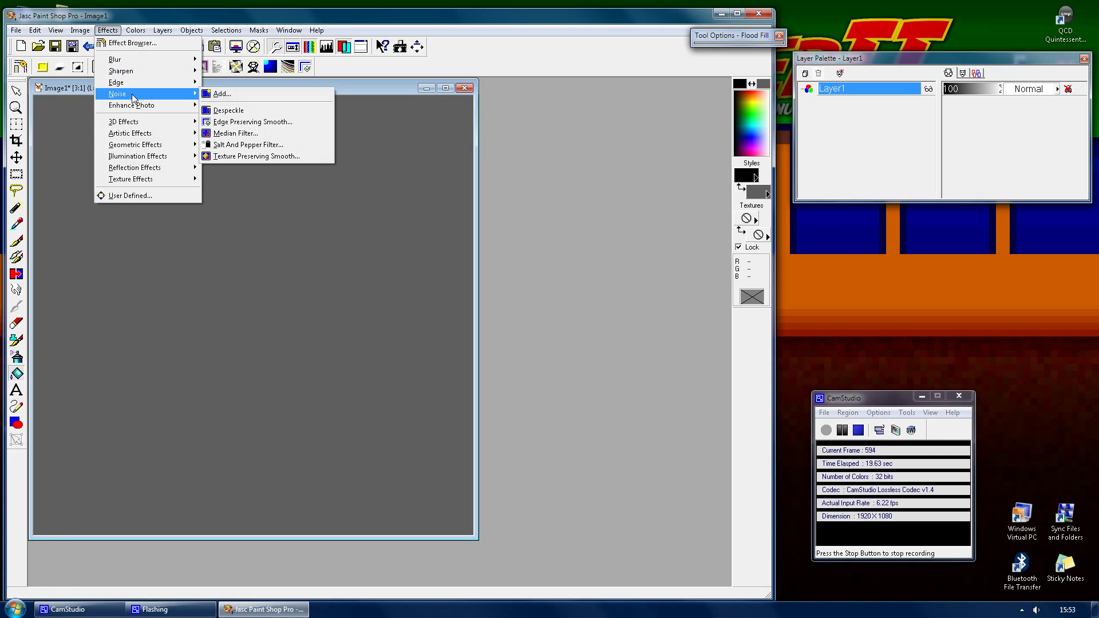
{"action": "left_click", "coordinate": [232, 93]}
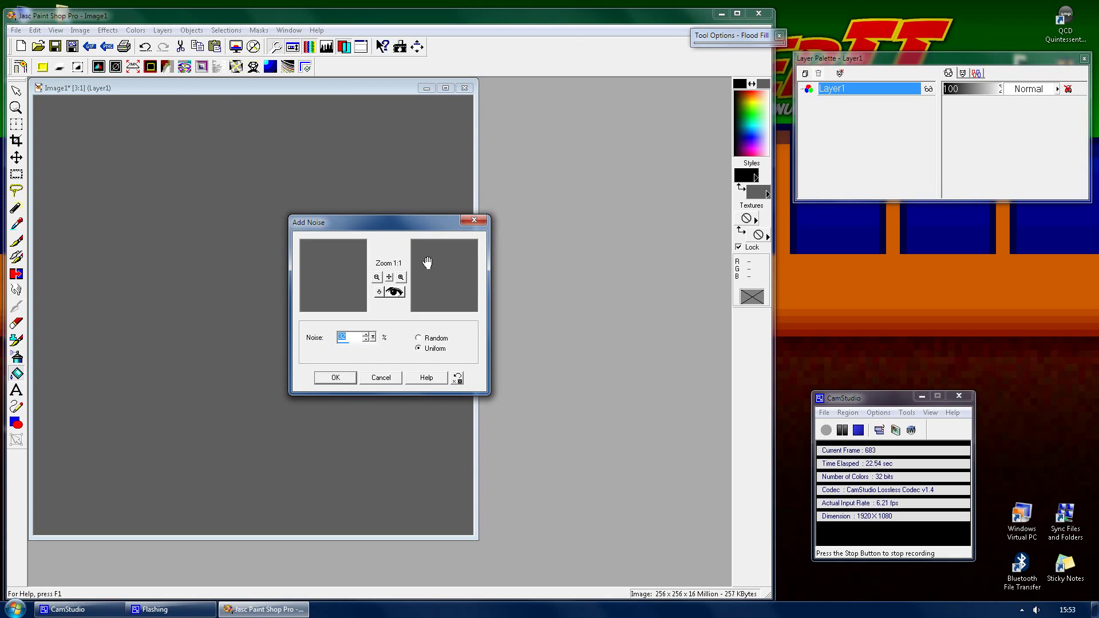
{"action": "key", "text": "Return"}
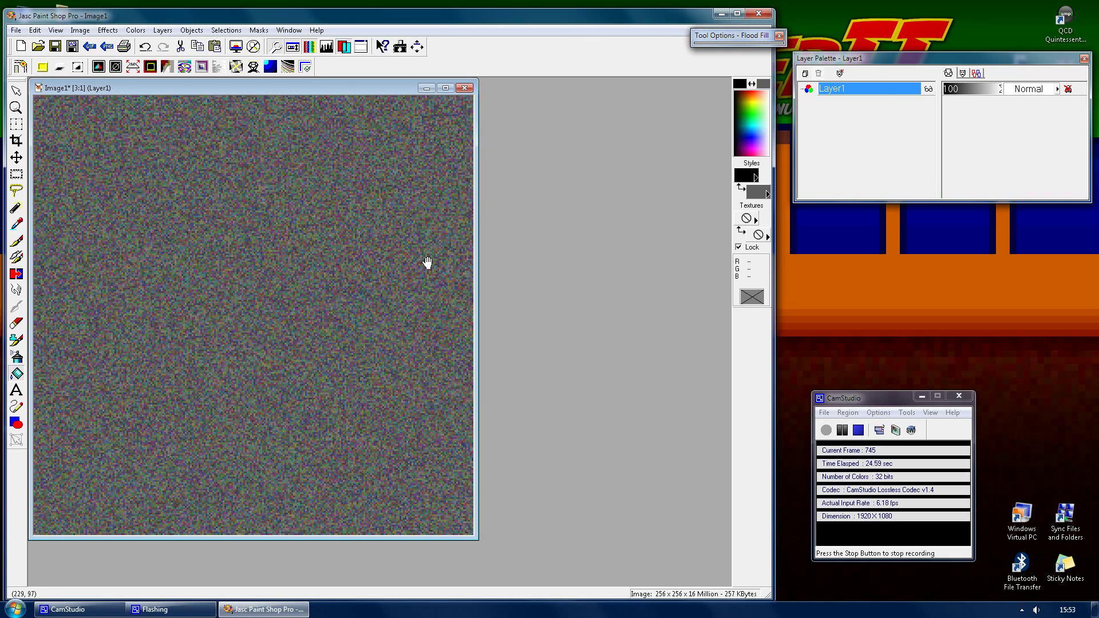
- Colorize the noisy layer with Saturation 0 to turn the coloured specks gray
{"action": "key", "text": "shift+l"}
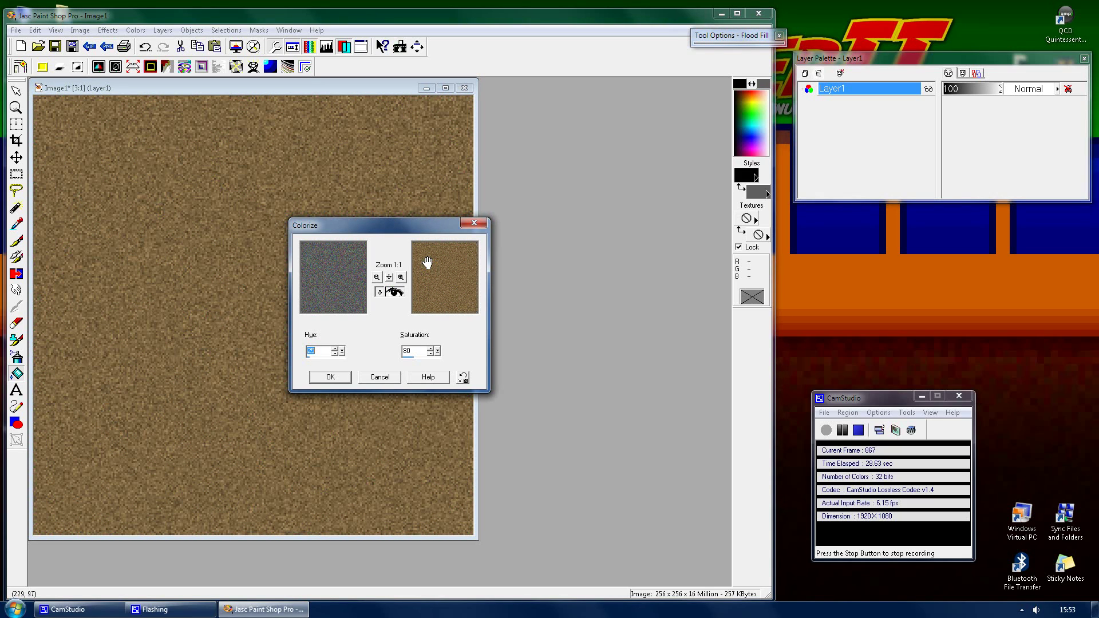
{"action": "key", "text": "Tab"}
{"action": "type", "text": "0"}
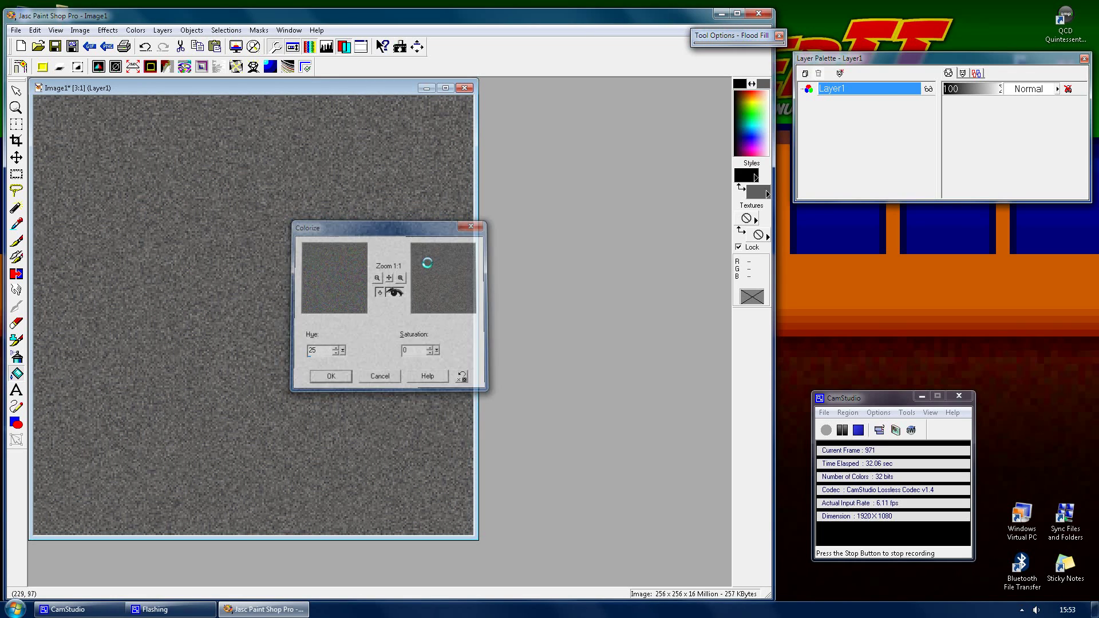
{"action": "key", "text": "Return"}
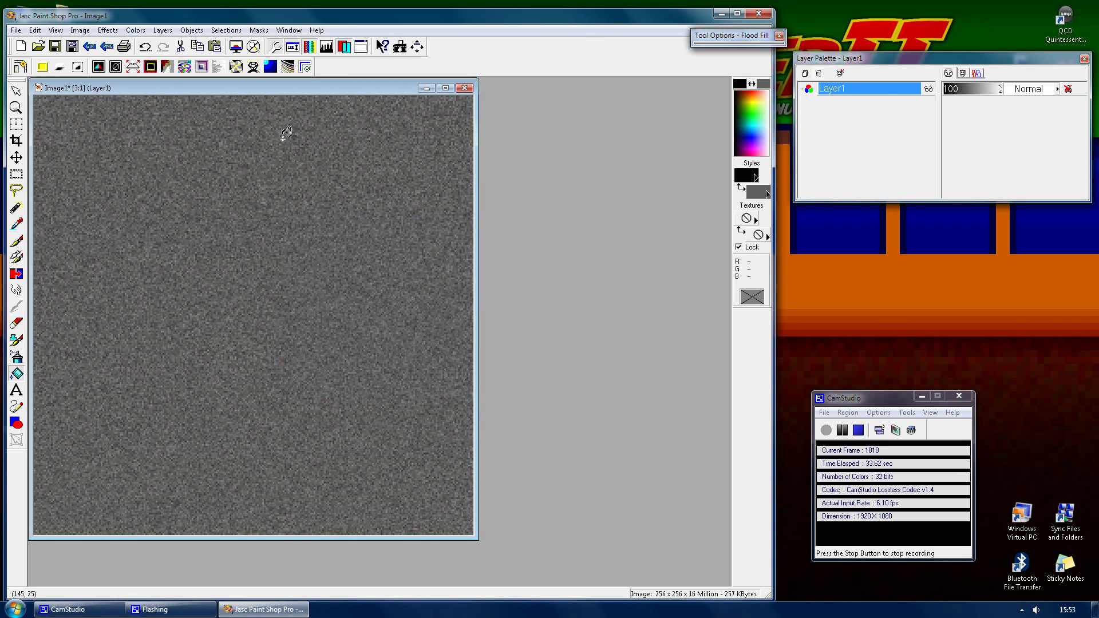
- Apply a Gaussian Blur with a radius of 2.00 to the gray noise
{"action": "left_click", "coordinate": [107, 31]}
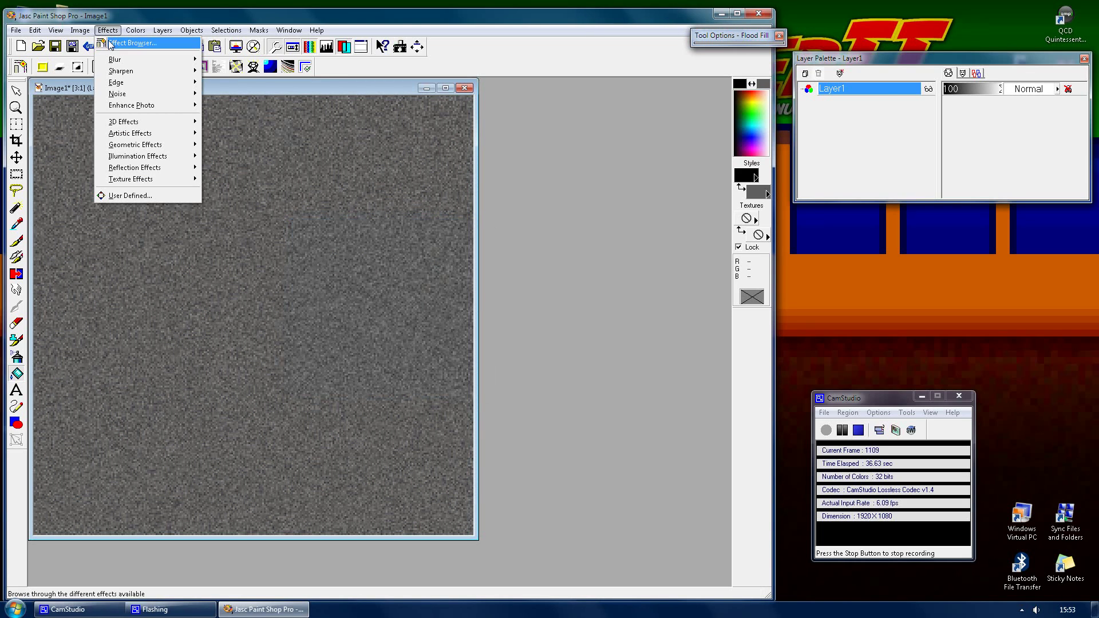
{"action": "mouse_move", "coordinate": [129, 61]}
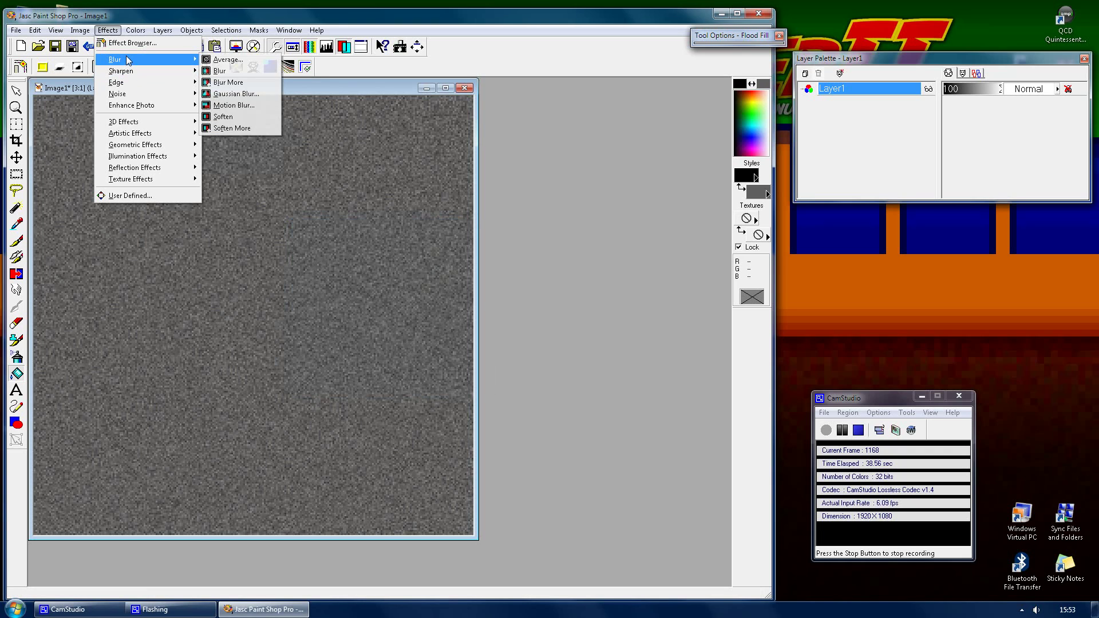
{"action": "left_click", "coordinate": [240, 95]}
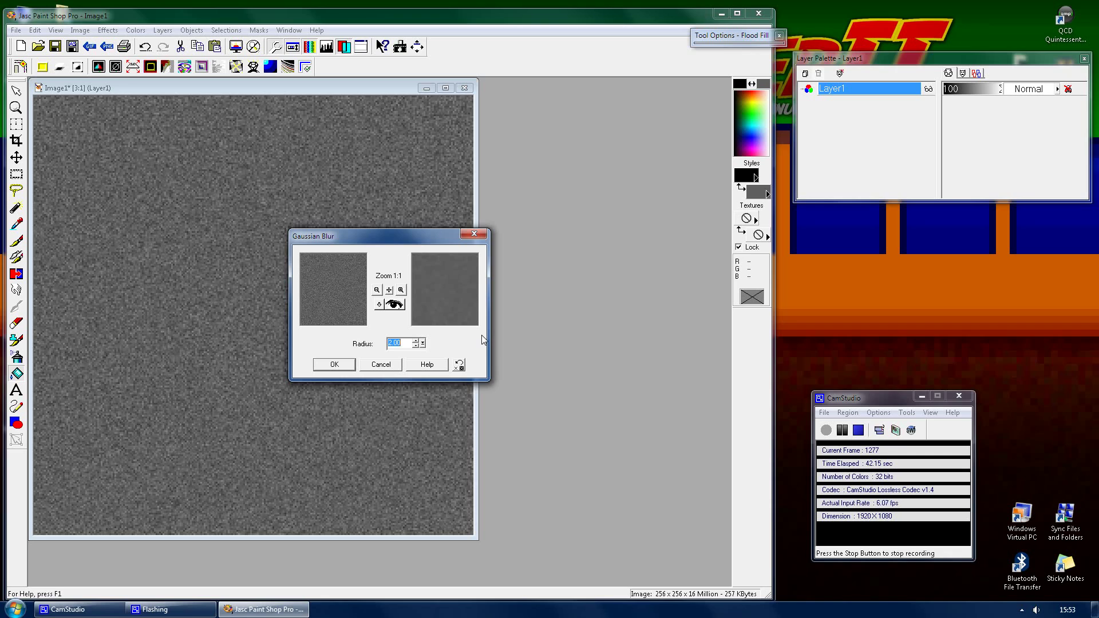
{"action": "key", "text": "Return"}
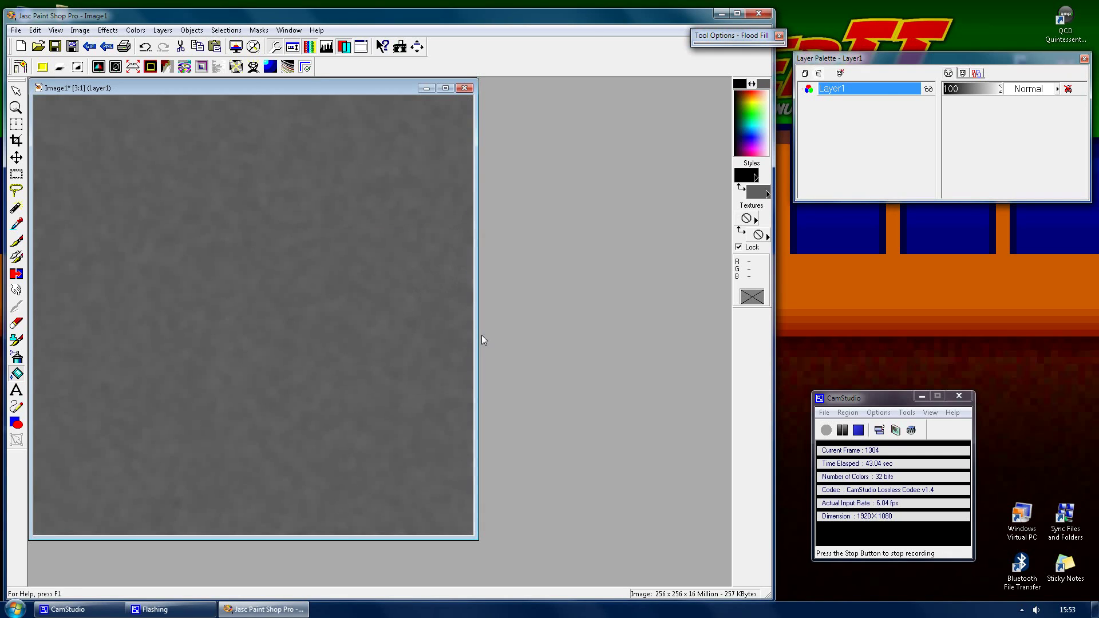
- Add a second pass of Uniform noise to the blurred layer and colorize it with Saturation 0
{"action": "left_click", "coordinate": [107, 30]}
{"action": "mouse_move", "coordinate": [132, 94]}
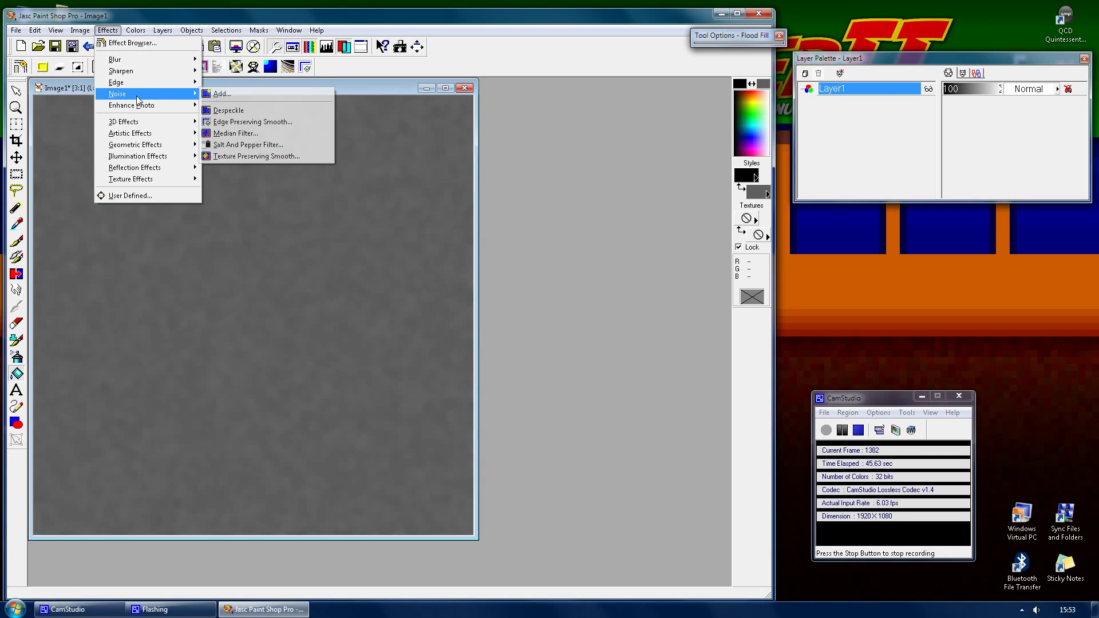
{"action": "left_click", "coordinate": [215, 95]}
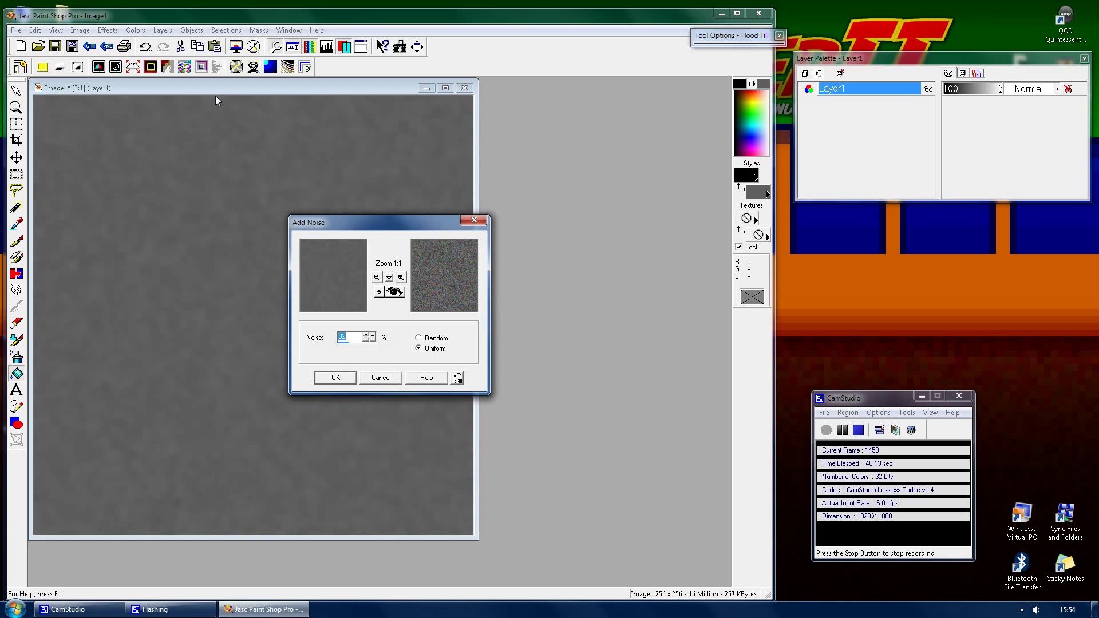
{"action": "key", "text": "Return"}
{"action": "key", "text": "shift+l"}
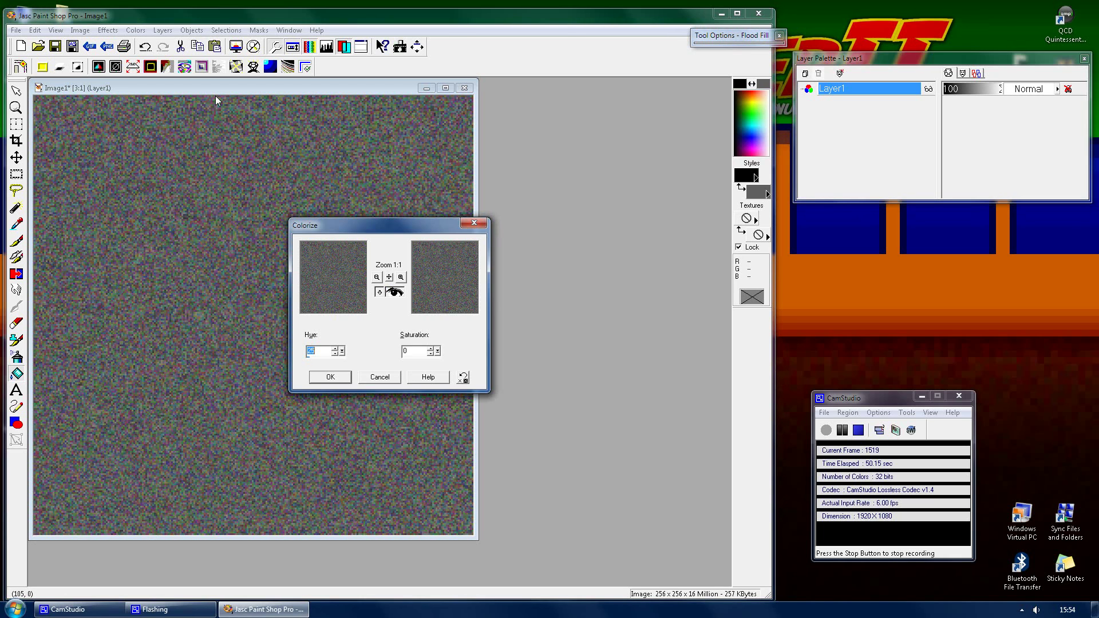
{"action": "key", "text": "Return"}
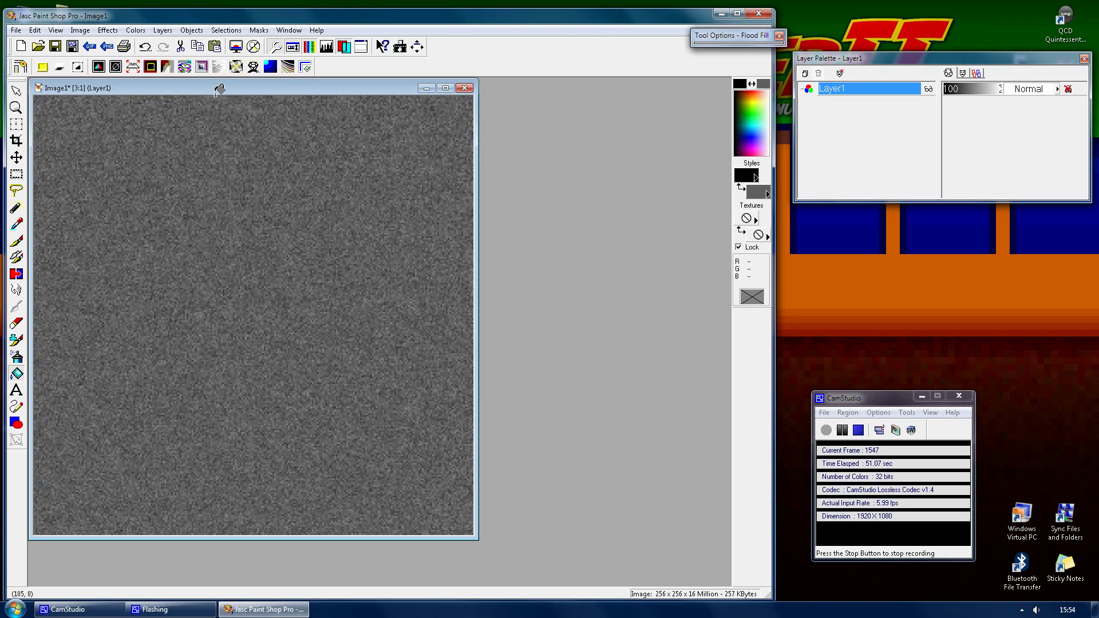
- Blur the second noise pass with Gaussian Blur using the same settings as before
{"action": "left_click", "coordinate": [108, 30]}
{"action": "mouse_move", "coordinate": [156, 61]}
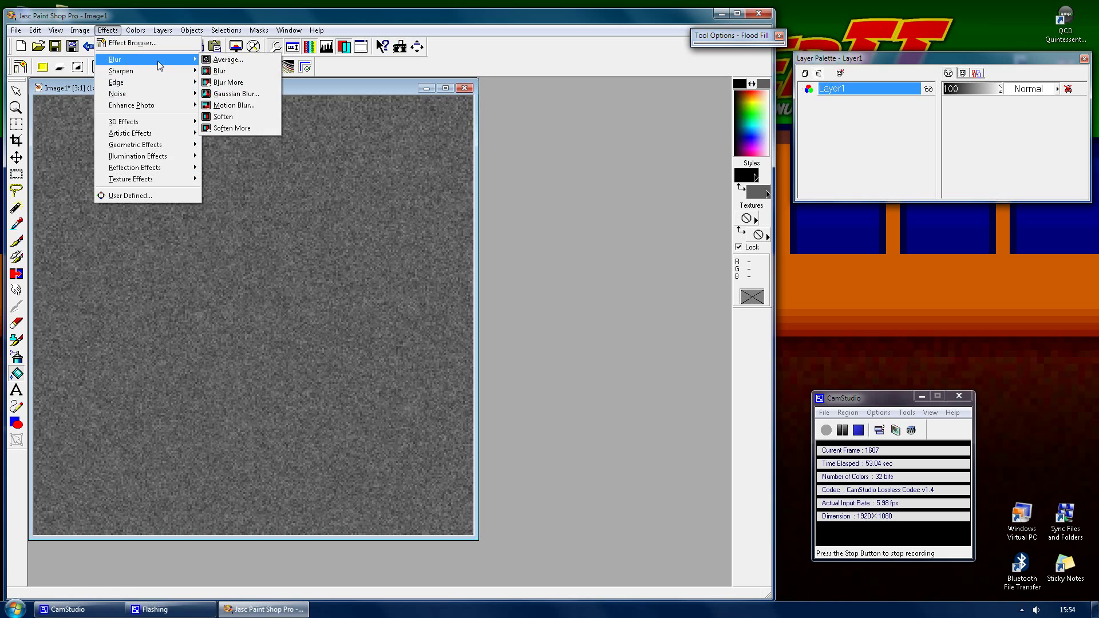
{"action": "left_click", "coordinate": [245, 94]}
{"action": "key", "text": "Return"}
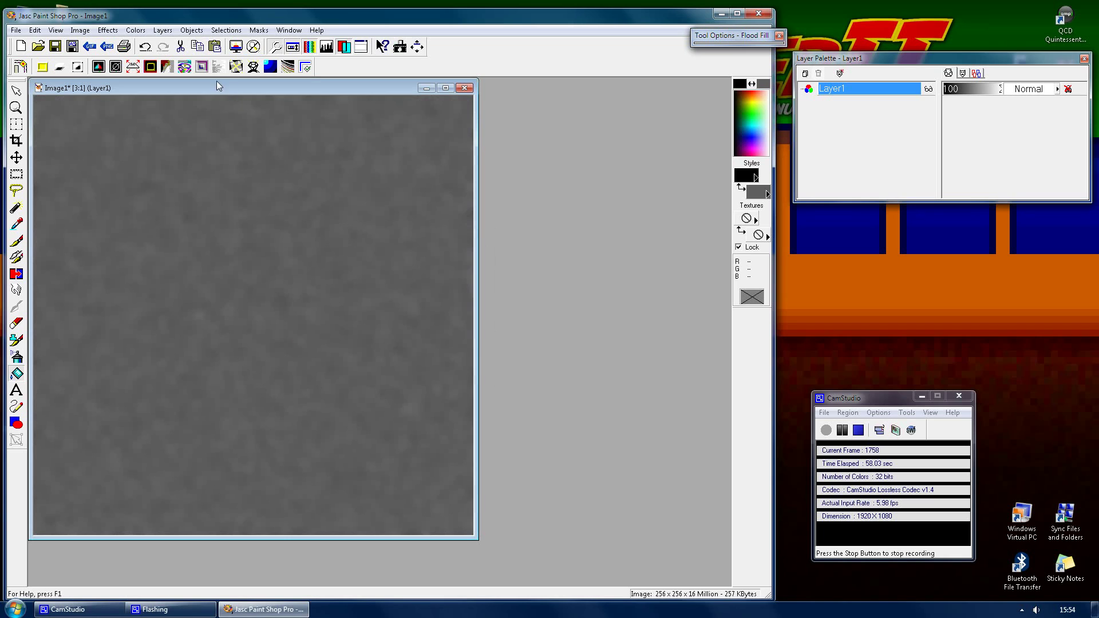
- Add a second layer with default properties and flood-fill it with the gray background colour
{"action": "left_click", "coordinate": [163, 30]}
{"action": "left_click", "coordinate": [164, 40]}
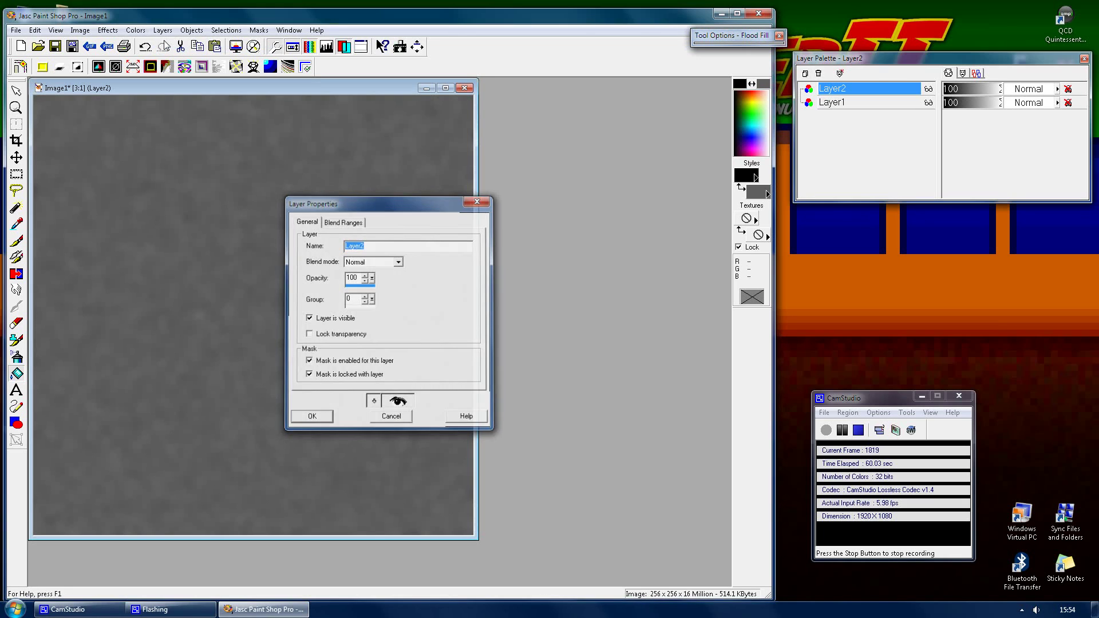
{"action": "key", "text": "Return"}
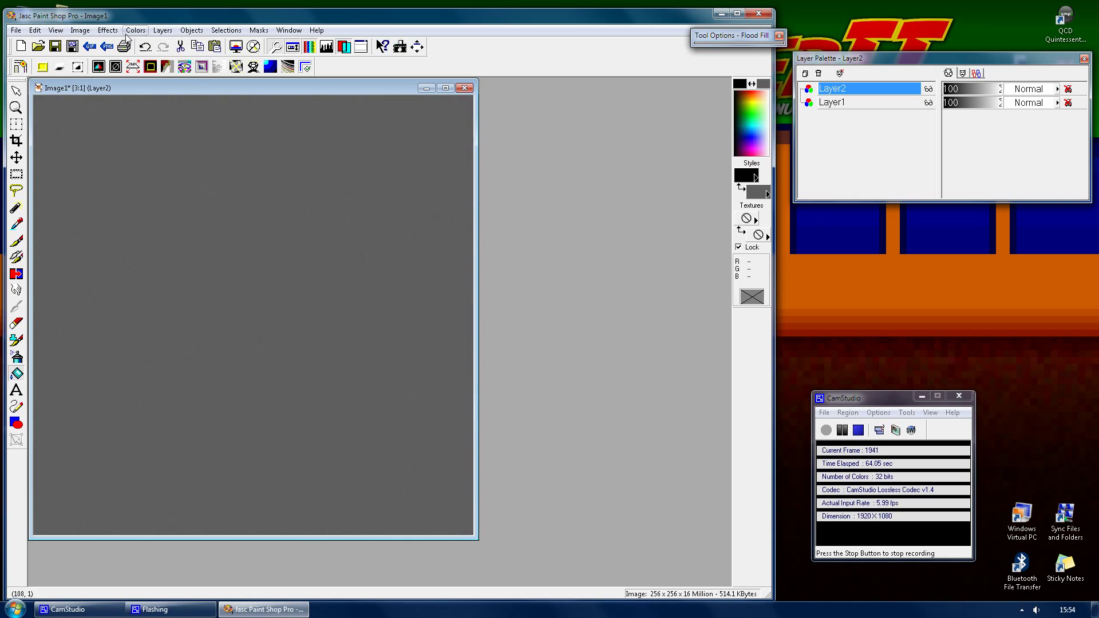
- Texture the second layer with Uniform noise that is desaturated to gray and softened with Gaussian Blur
{"action": "left_click", "coordinate": [108, 29]}
{"action": "mouse_move", "coordinate": [127, 94]}
{"action": "left_click", "coordinate": [211, 91]}
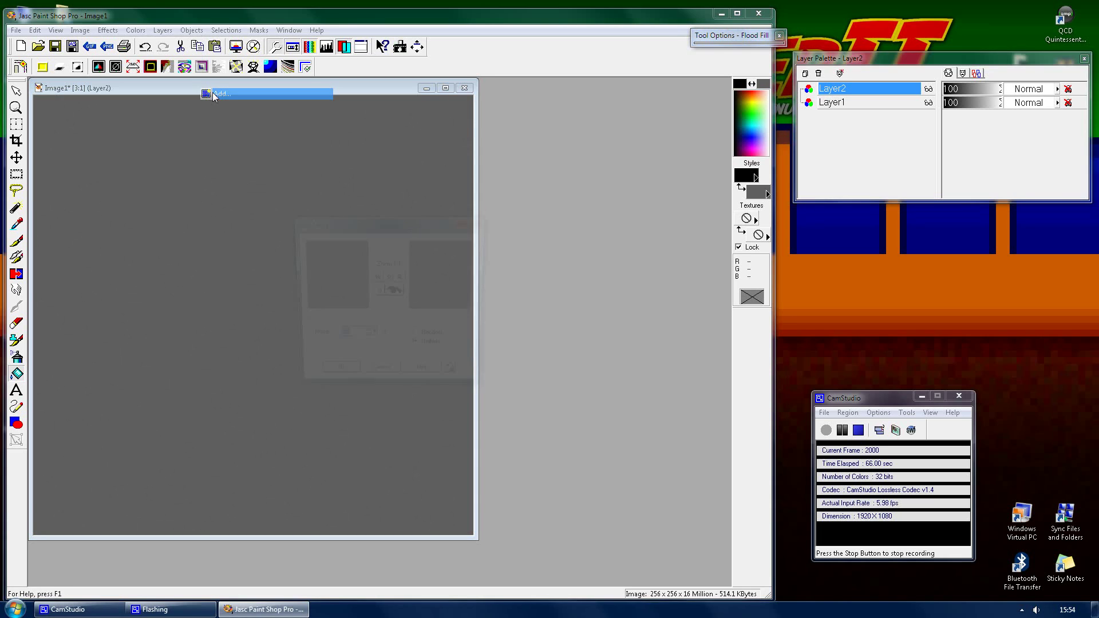
{"action": "key", "text": "Return"}
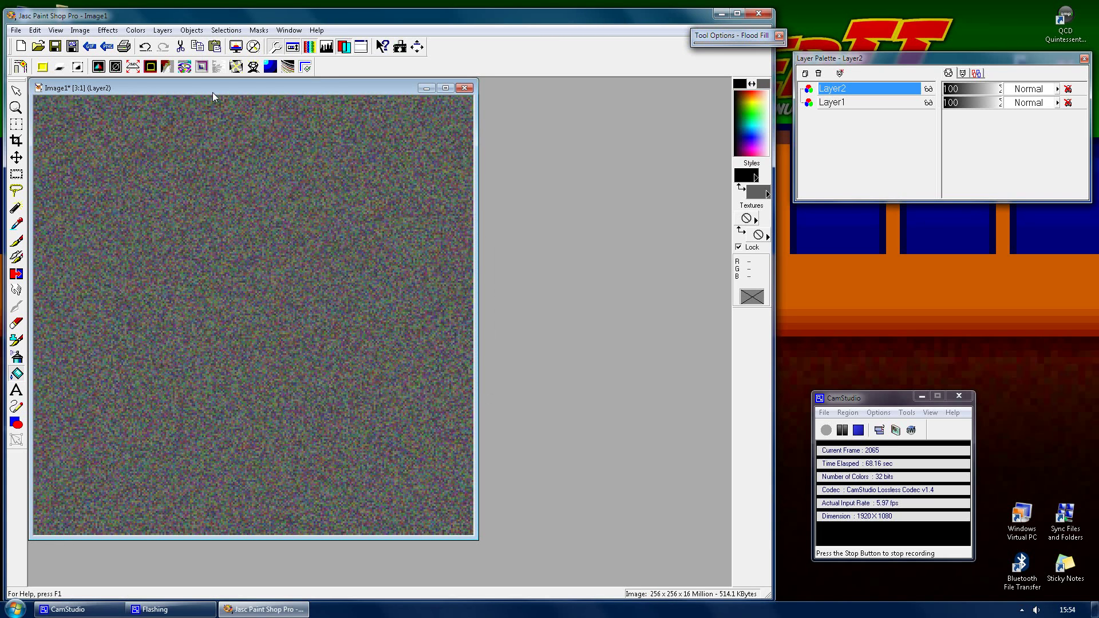
{"action": "left_click", "coordinate": [98, 67]}
{"action": "key", "text": "Return"}
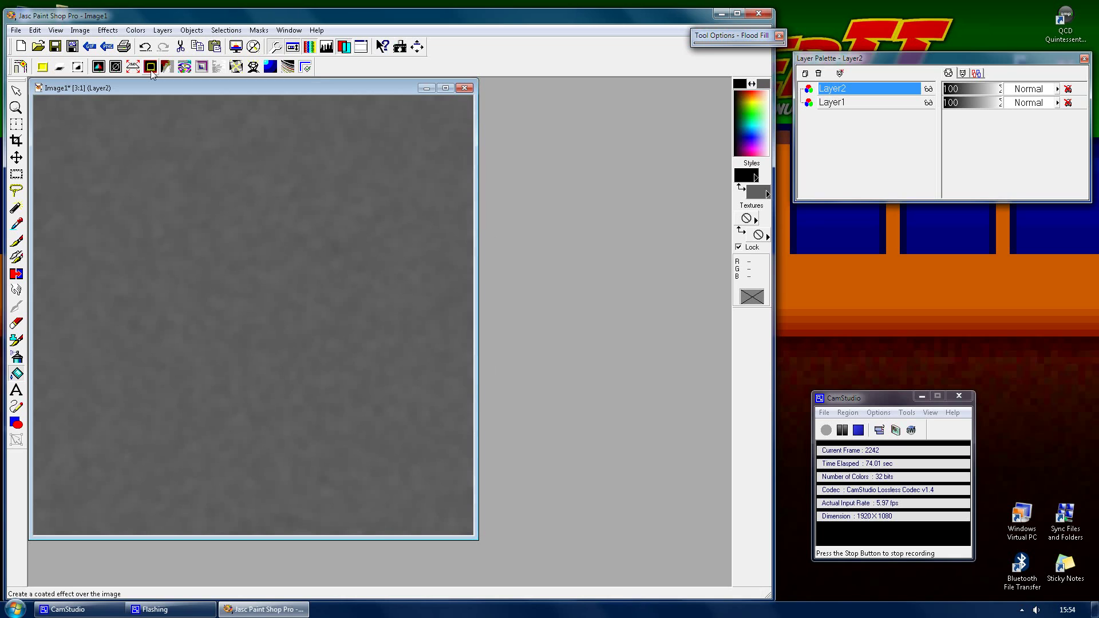
- Add a third layer with default properties and flood-fill it with the same gray
{"action": "left_click", "coordinate": [163, 31]}
{"action": "left_click", "coordinate": [166, 43]}
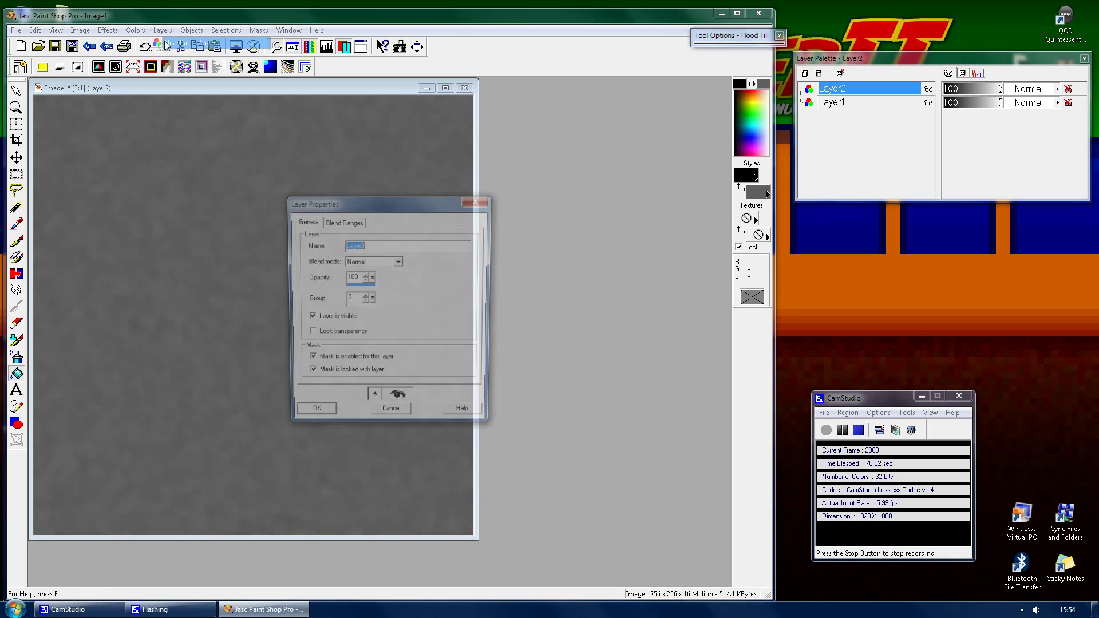
{"action": "key", "text": "Return"}
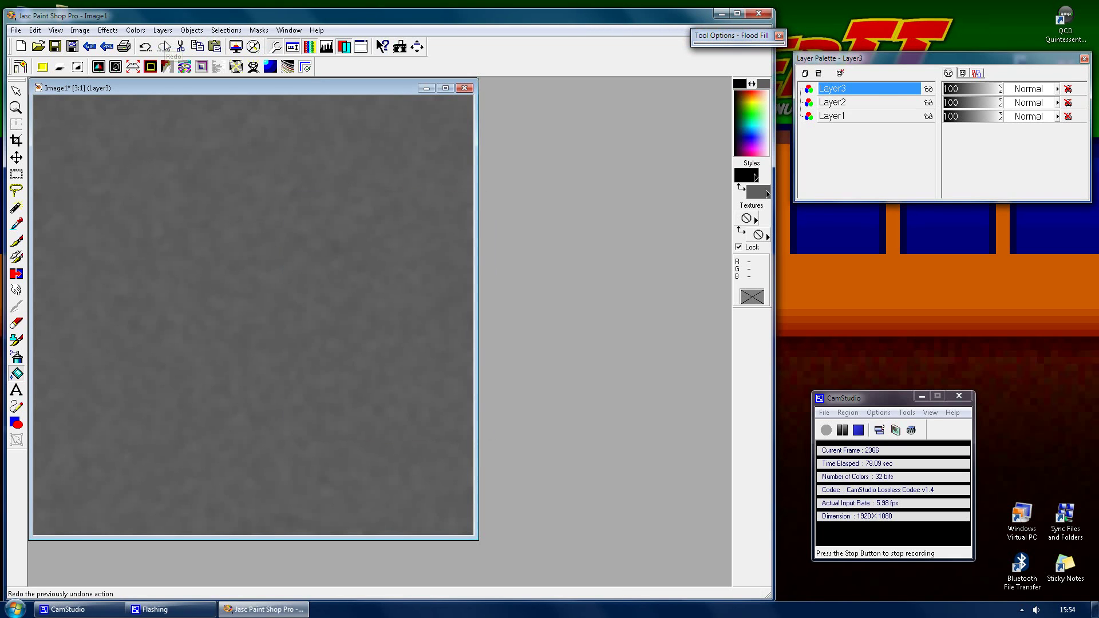
{"action": "left_click", "coordinate": [109, 31]}
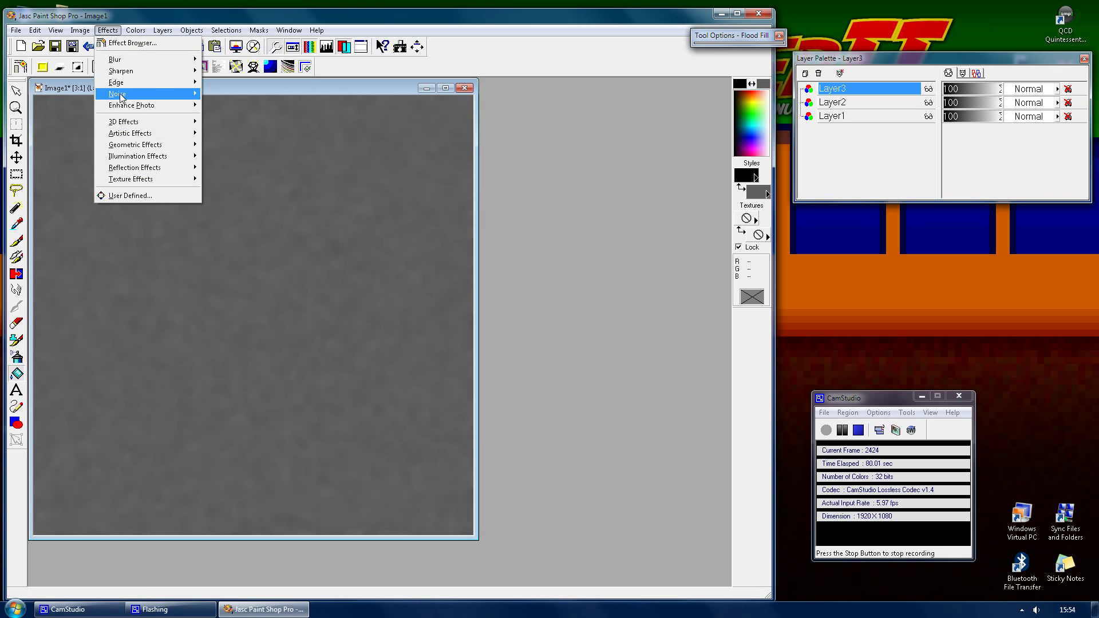
{"action": "left_click", "coordinate": [366, 95]}
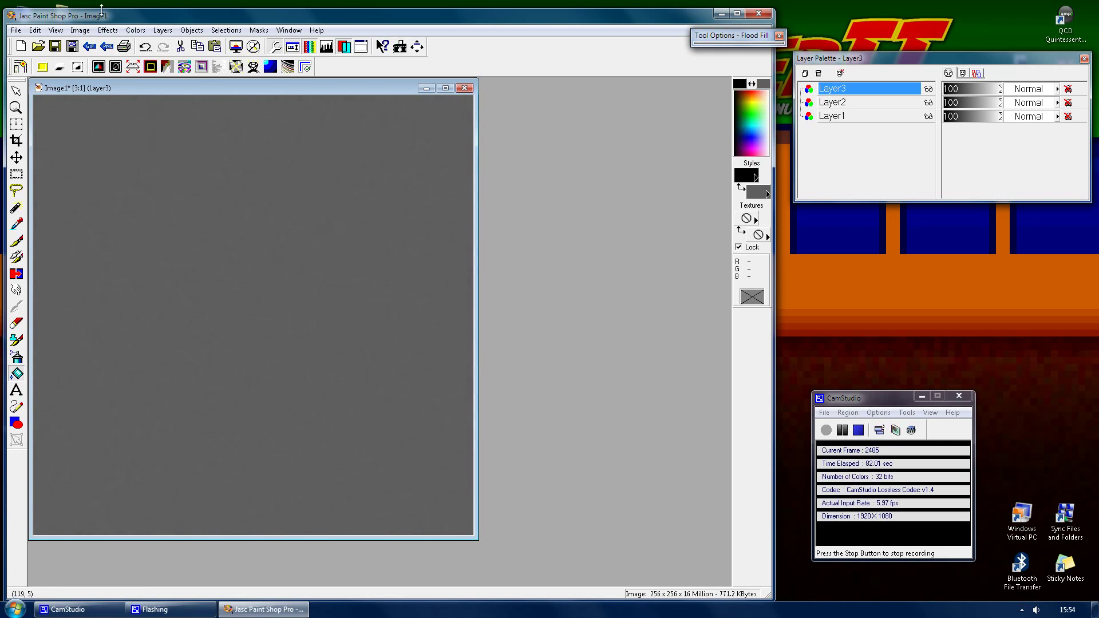
- Add Uniform noise to the third layer and colorize it with Saturation 0
{"action": "left_click", "coordinate": [107, 30]}
{"action": "mouse_move", "coordinate": [139, 91]}
{"action": "left_click", "coordinate": [228, 91]}
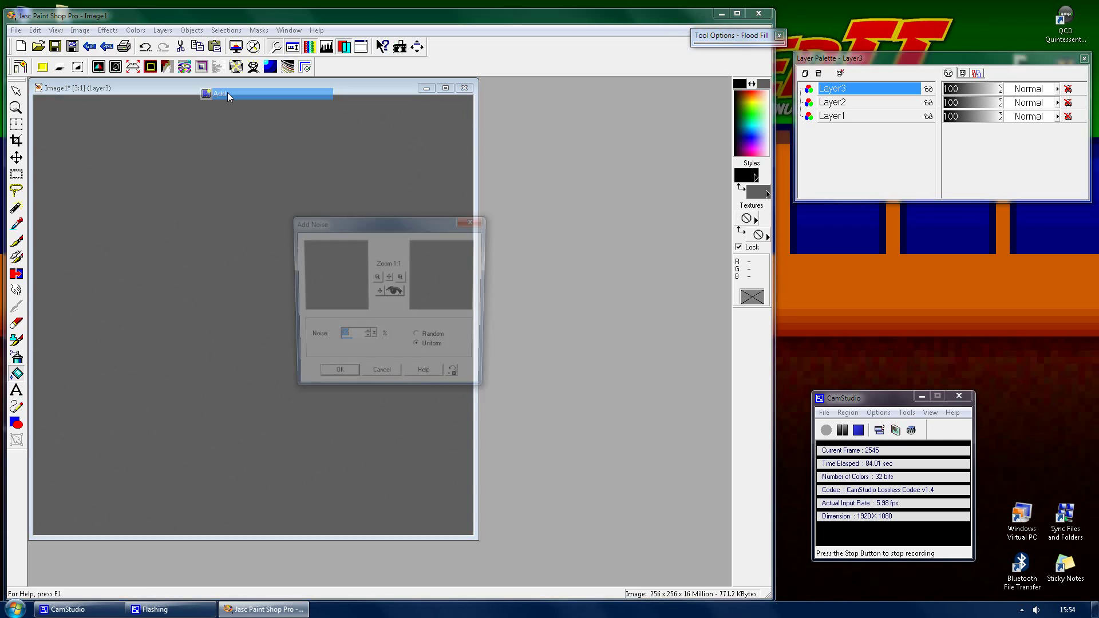
{"action": "key", "text": "Return"}
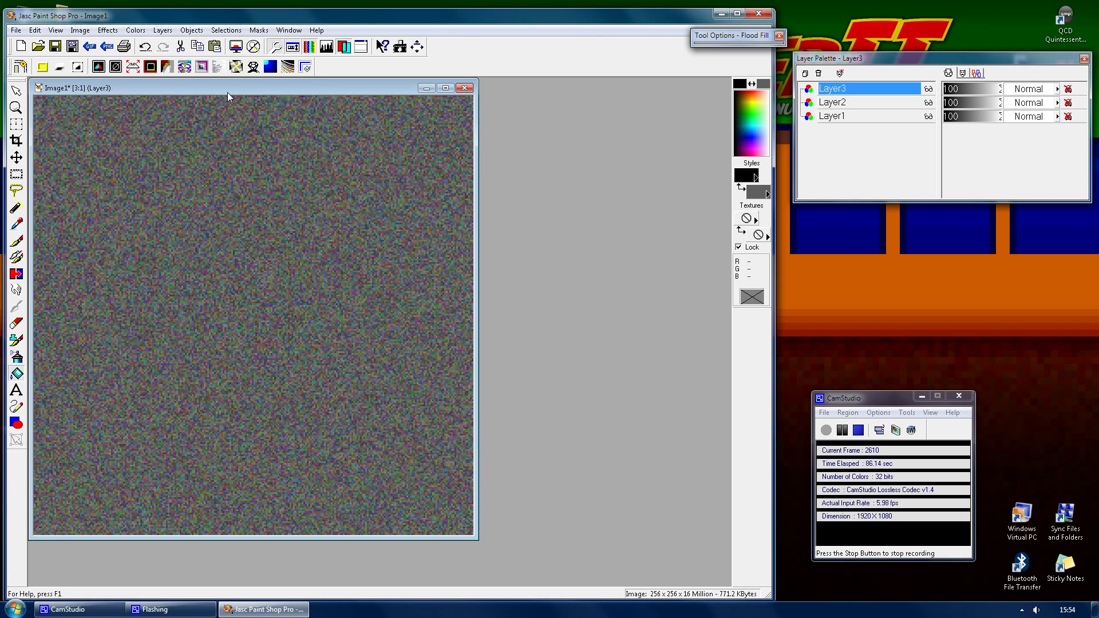
{"action": "key", "text": "ctrl+y"}
{"action": "key", "text": "alt+m"}
{"action": "key", "text": "Return"}
- Apply the Fur texture effect to the third layer with Density 29, Length 18 and Transparency 102
{"action": "left_click", "coordinate": [108, 29]}
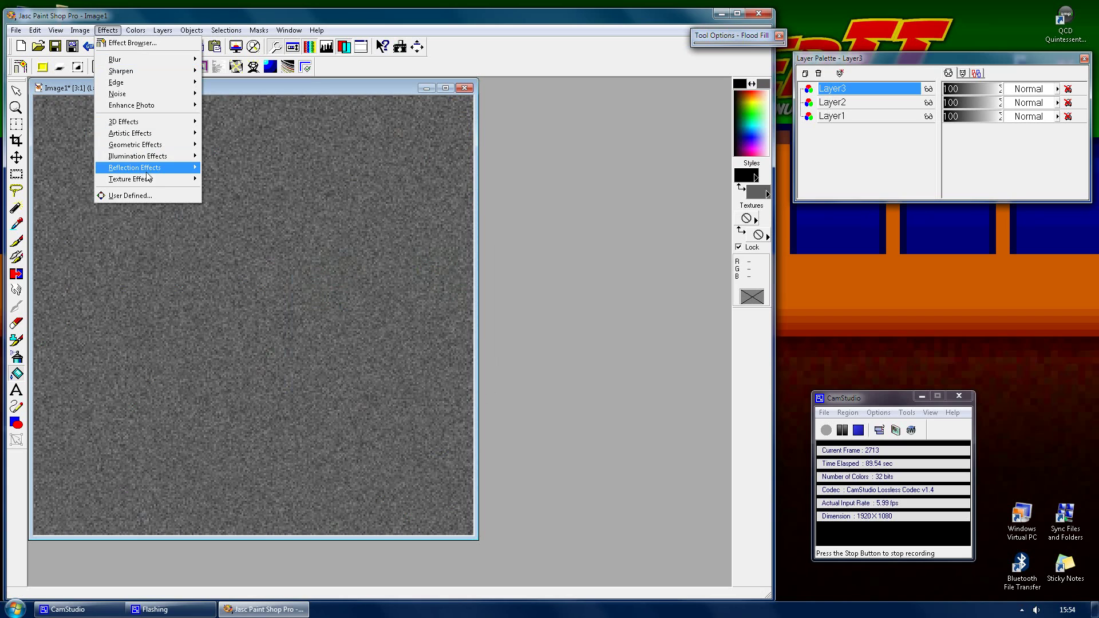
{"action": "mouse_move", "coordinate": [152, 179]}
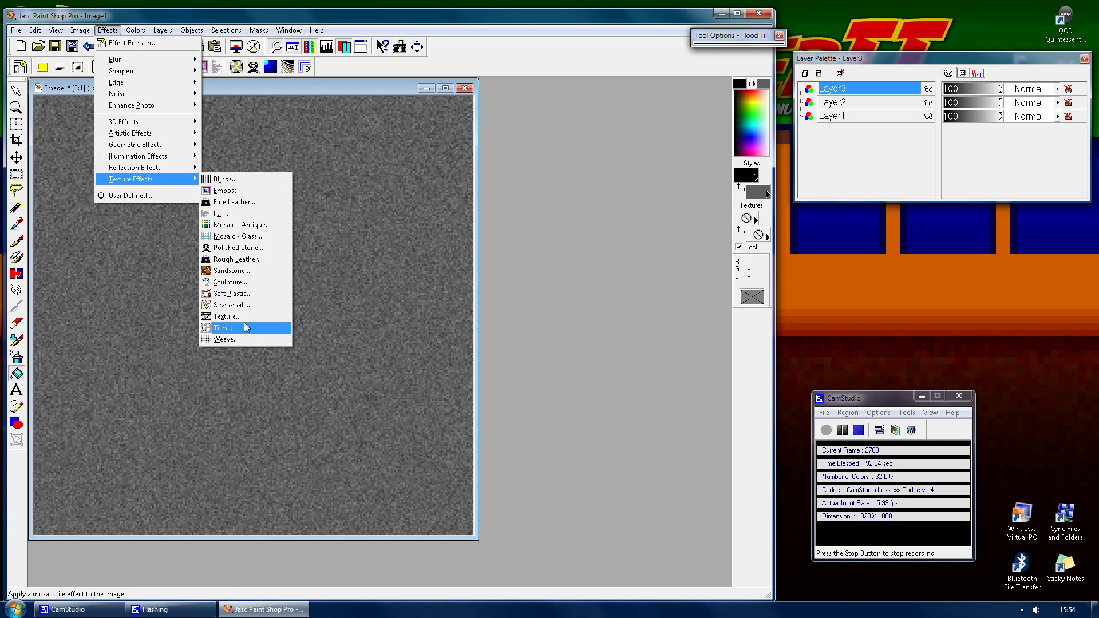
{"action": "left_click", "coordinate": [221, 214]}
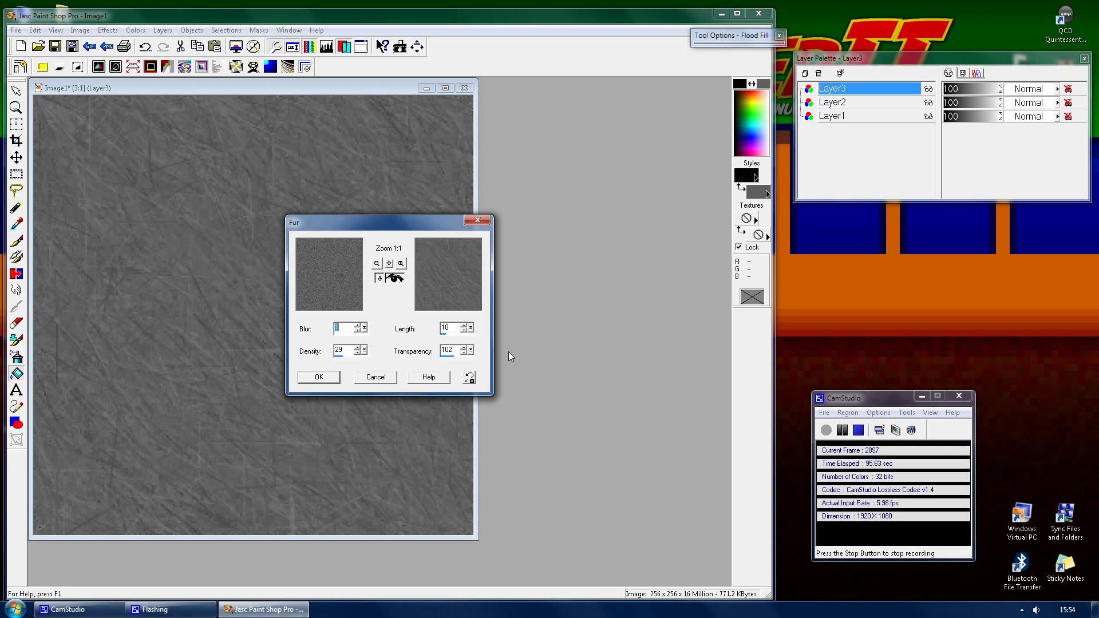
{"action": "left_click", "coordinate": [336, 379]}
- Apply the Erode edge effect to the third layer
{"action": "left_click", "coordinate": [107, 30]}
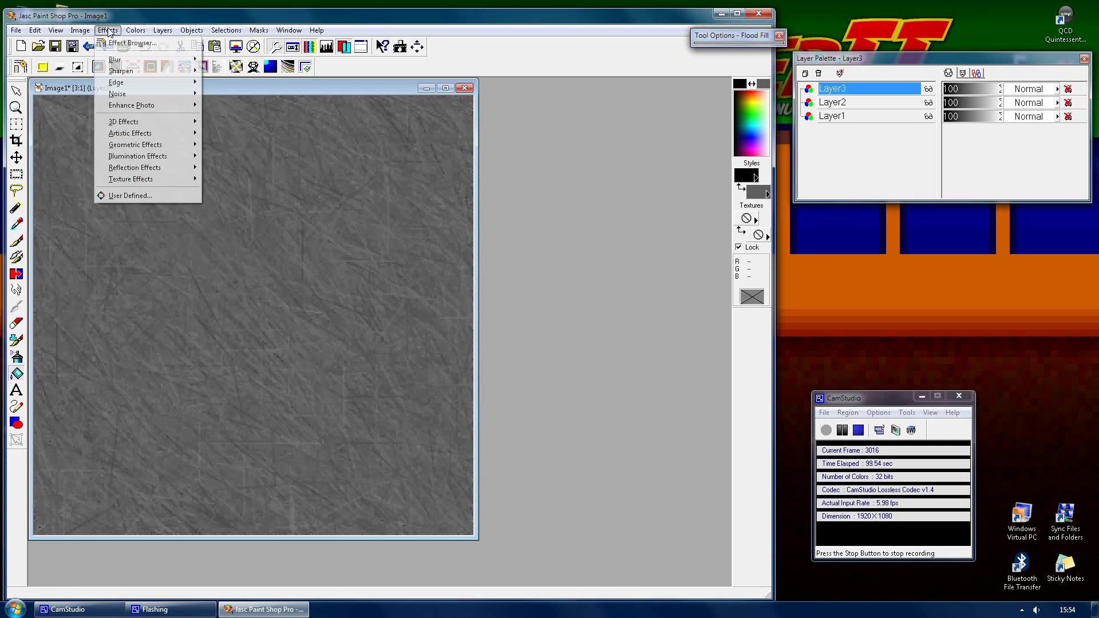
{"action": "mouse_move", "coordinate": [138, 90]}
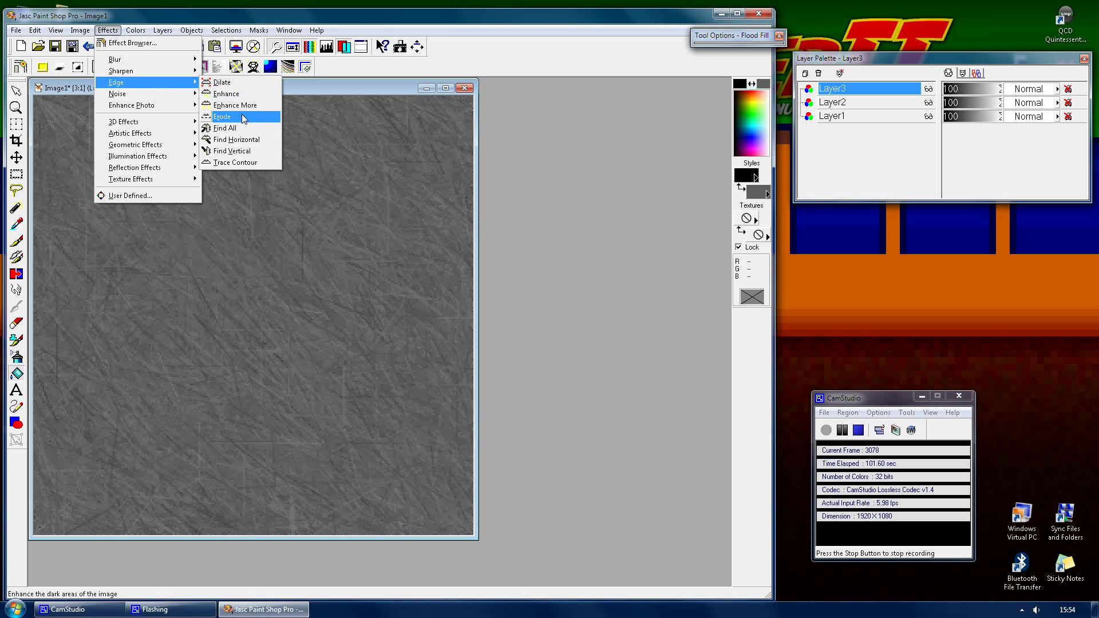
{"action": "left_click", "coordinate": [241, 114]}
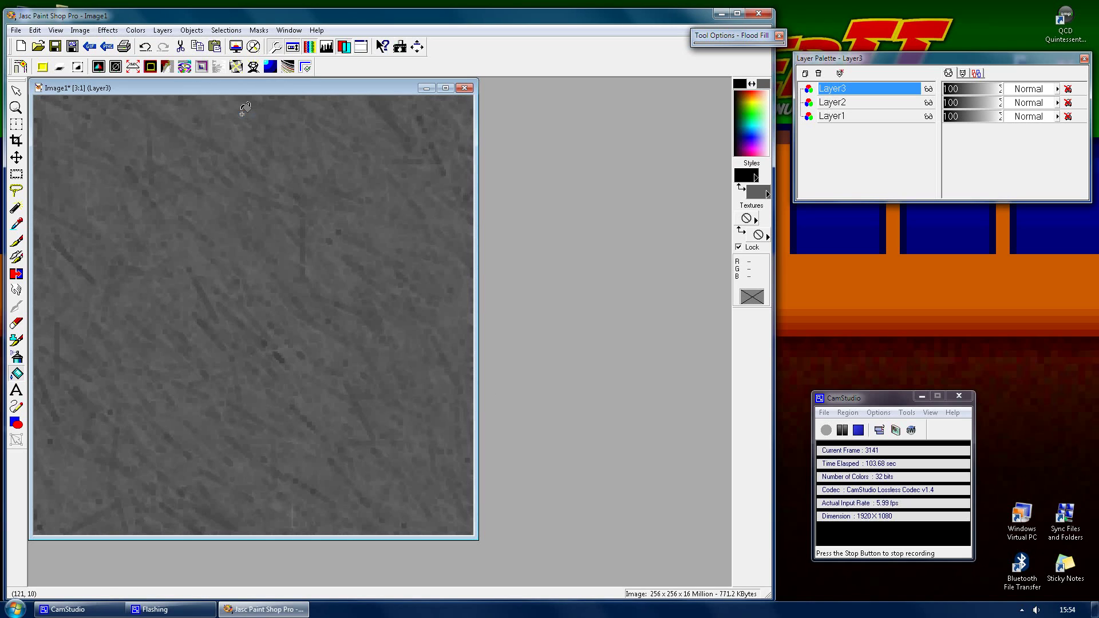
- Add Uniform noise to the eroded third layer and turn it gray by colorizing with Saturation 0
{"action": "left_click", "coordinate": [108, 30]}
{"action": "mouse_move", "coordinate": [138, 94]}
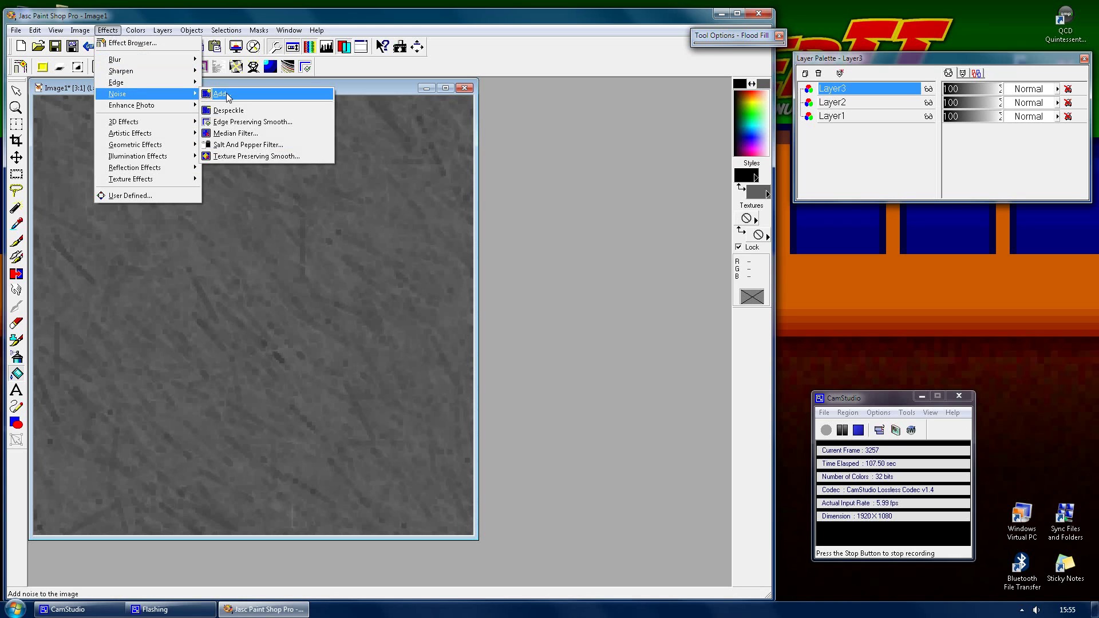
{"action": "left_click", "coordinate": [225, 93]}
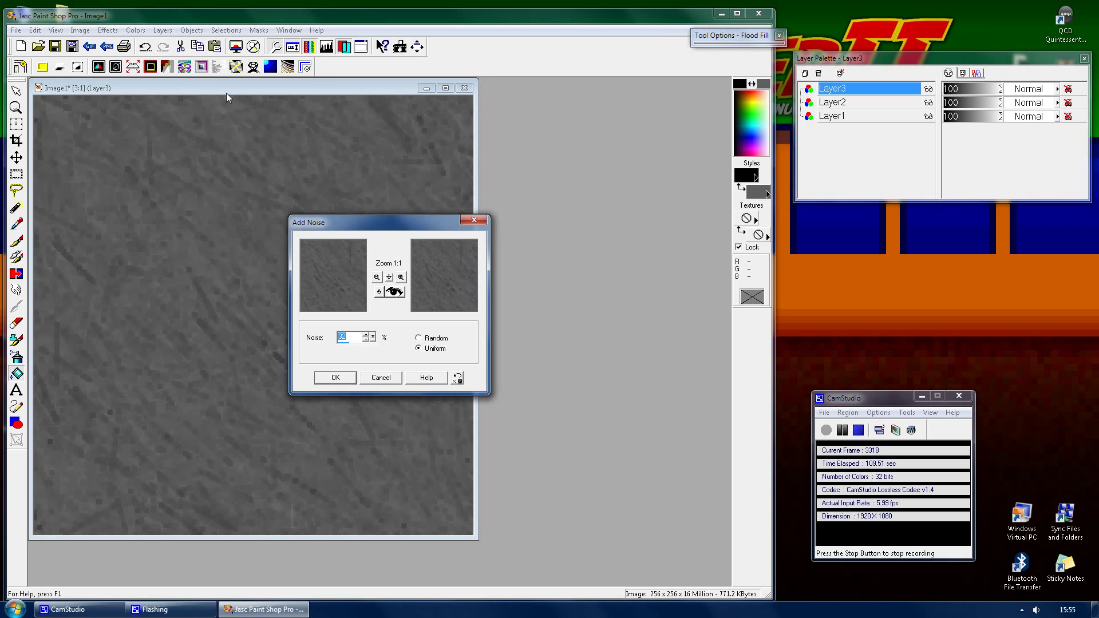
{"action": "key", "text": "Return"}
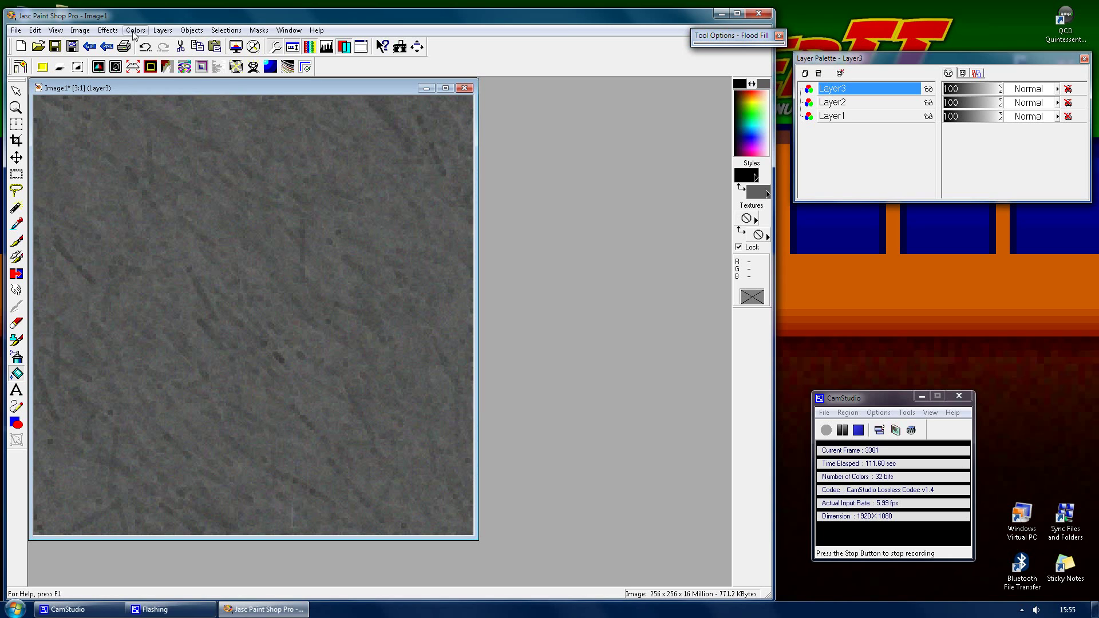
{"action": "left_click", "coordinate": [112, 30]}
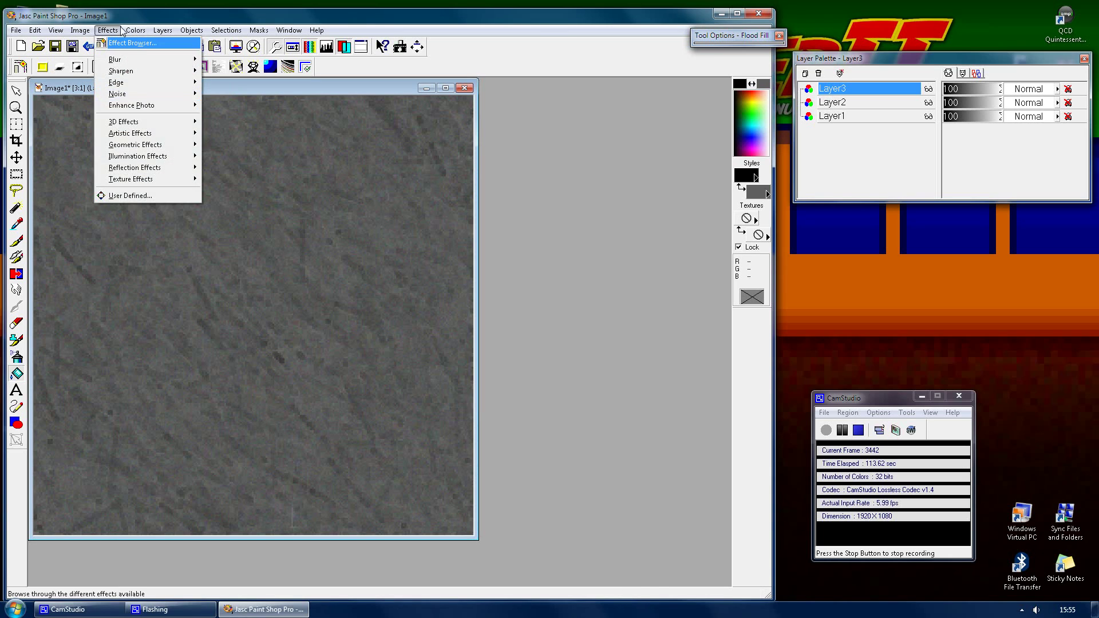
{"action": "left_click", "coordinate": [122, 31]}
{"action": "key", "text": "shift+b"}
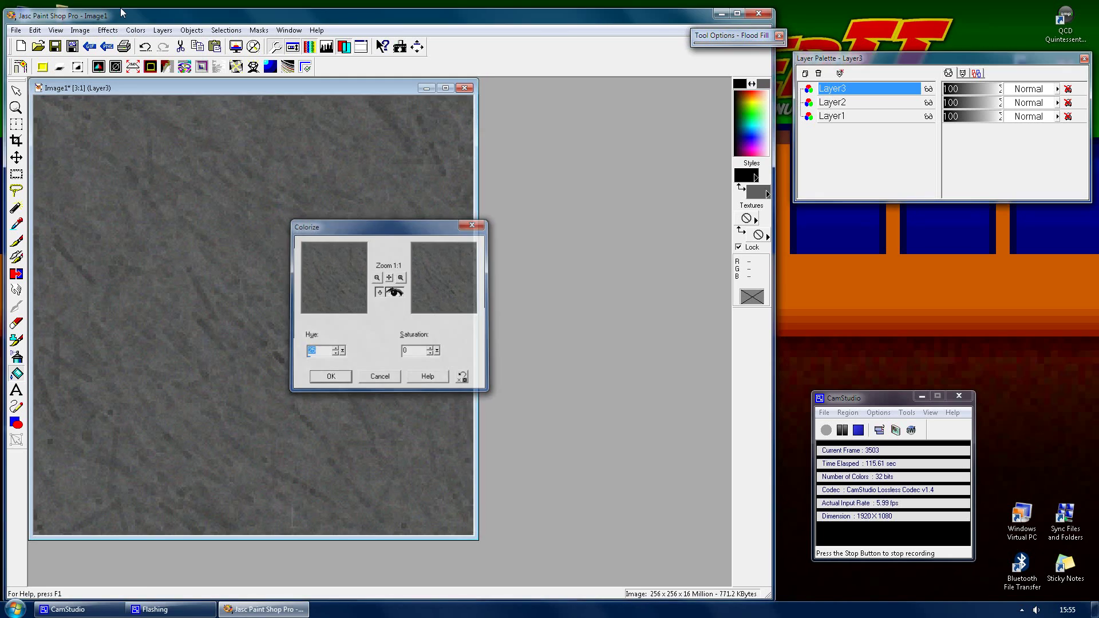
{"action": "key", "text": "Return"}
- Apply the Fur texture effect to the third layer with Blur 3, Density 29, Length 9 and an adjusted Transparency
{"action": "left_click", "coordinate": [108, 31]}
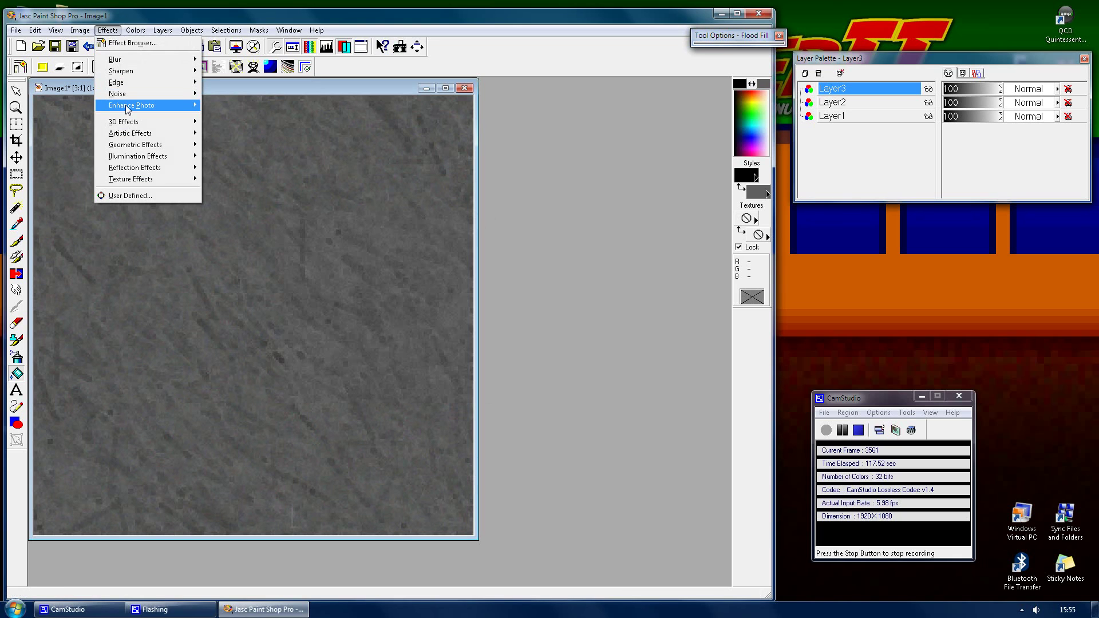
{"action": "mouse_move", "coordinate": [131, 106]}
{"action": "mouse_move", "coordinate": [159, 180]}
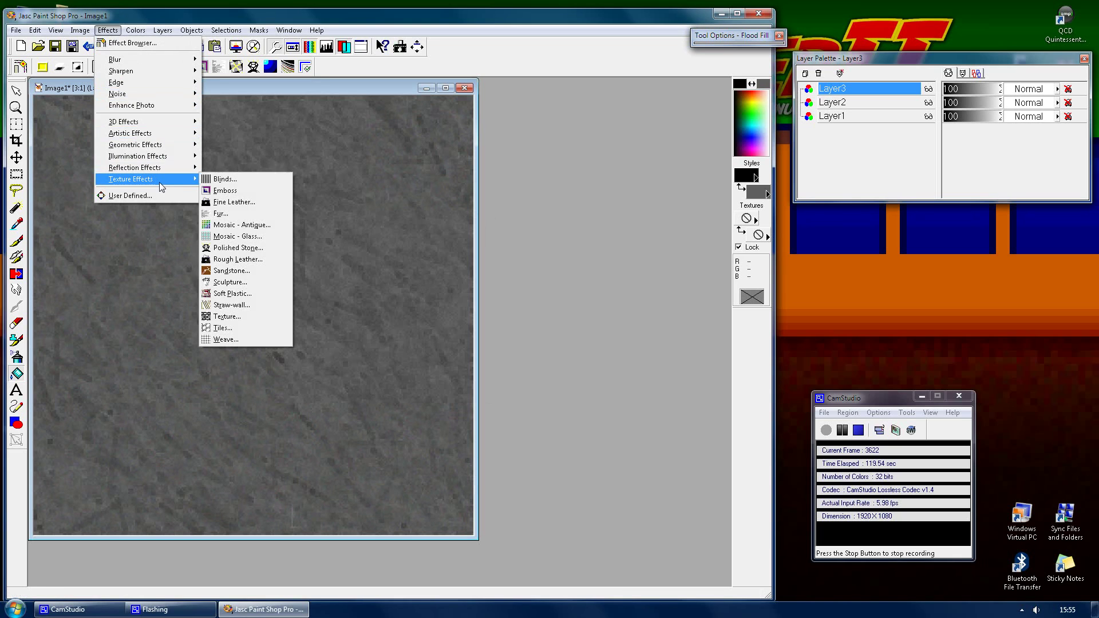
{"action": "left_click", "coordinate": [222, 214]}
{"action": "left_click", "coordinate": [464, 331]}
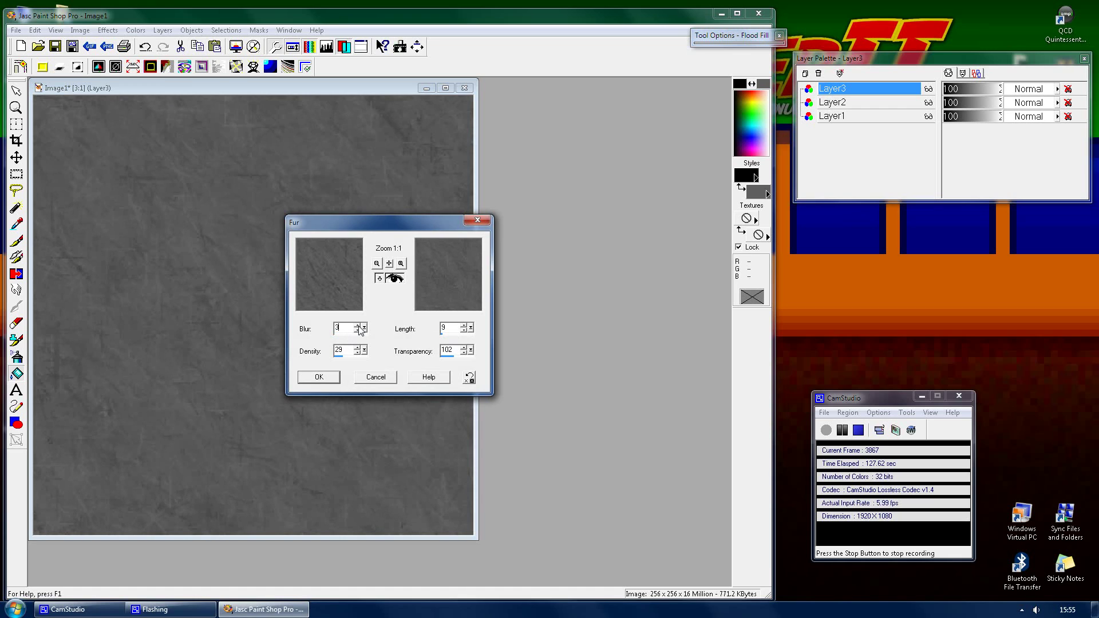
{"action": "mouse_move", "coordinate": [470, 350]}
{"action": "left_mouse_down"}
{"action": "mouse_move", "coordinate": [478, 356]}
{"action": "mouse_move", "coordinate": [468, 362]}
{"action": "left_mouse_up"}
{"action": "left_click", "coordinate": [319, 378]}
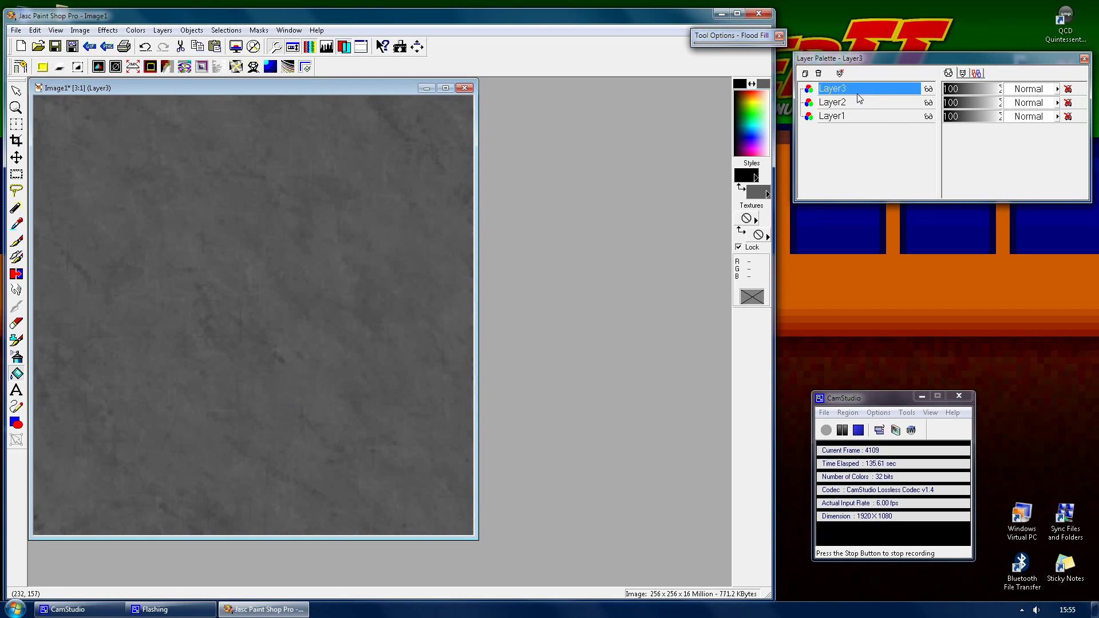
- Set the third layer's opacity to 71, and give the second layer 80 opacity with the Darken blend mode
{"action": "left_click", "coordinate": [974, 89]}
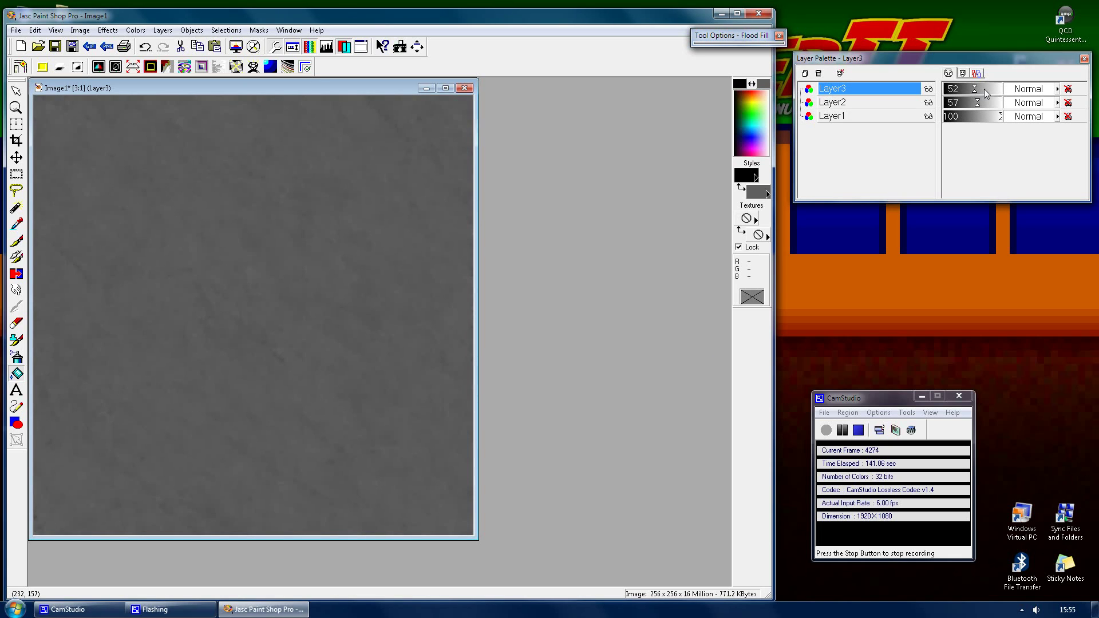
{"action": "left_click", "coordinate": [984, 90]}
{"action": "left_click", "coordinate": [1019, 104]}
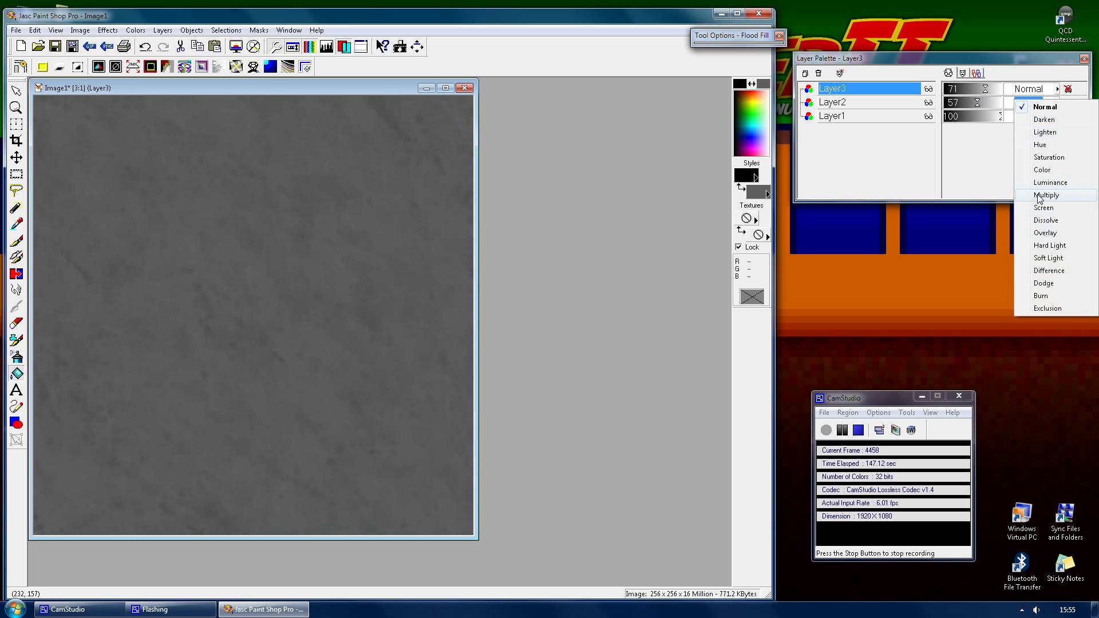
{"action": "left_click", "coordinate": [1039, 196]}
{"action": "left_click", "coordinate": [985, 106]}
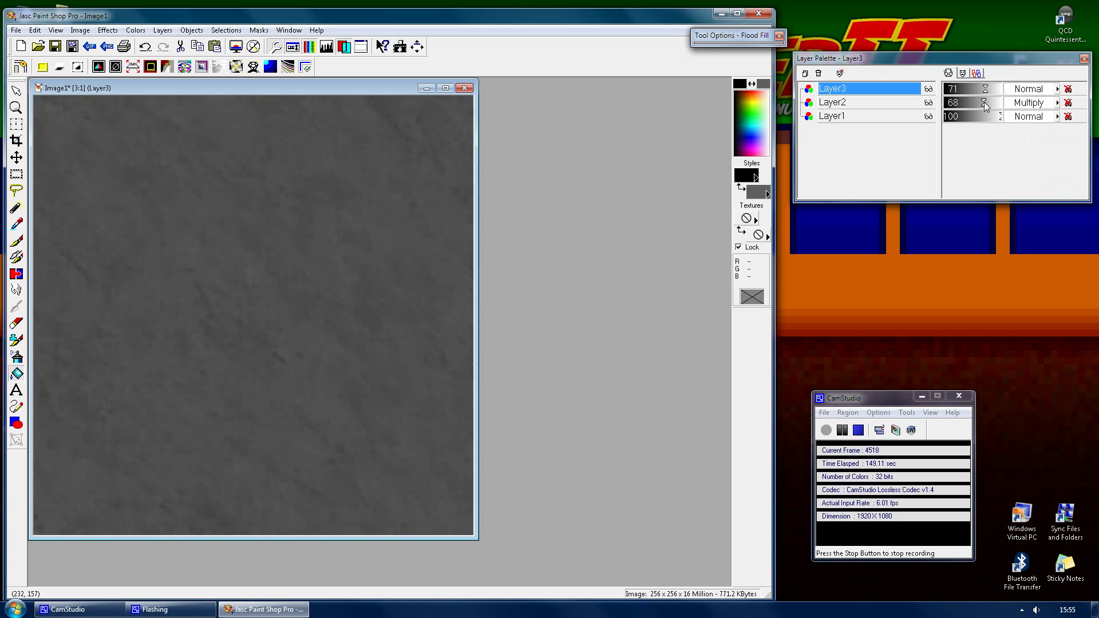
{"action": "left_click_drag", "start_coordinate": [984, 106], "coordinate": [994, 108]}
{"action": "left_click", "coordinate": [1022, 107]}
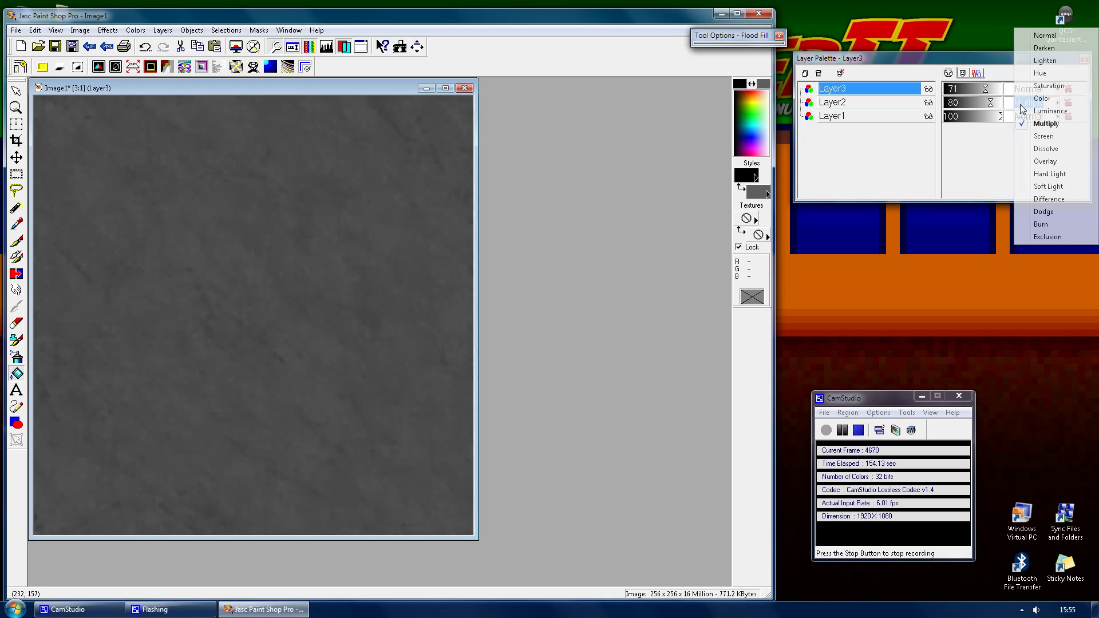
{"action": "left_click", "coordinate": [1036, 50]}
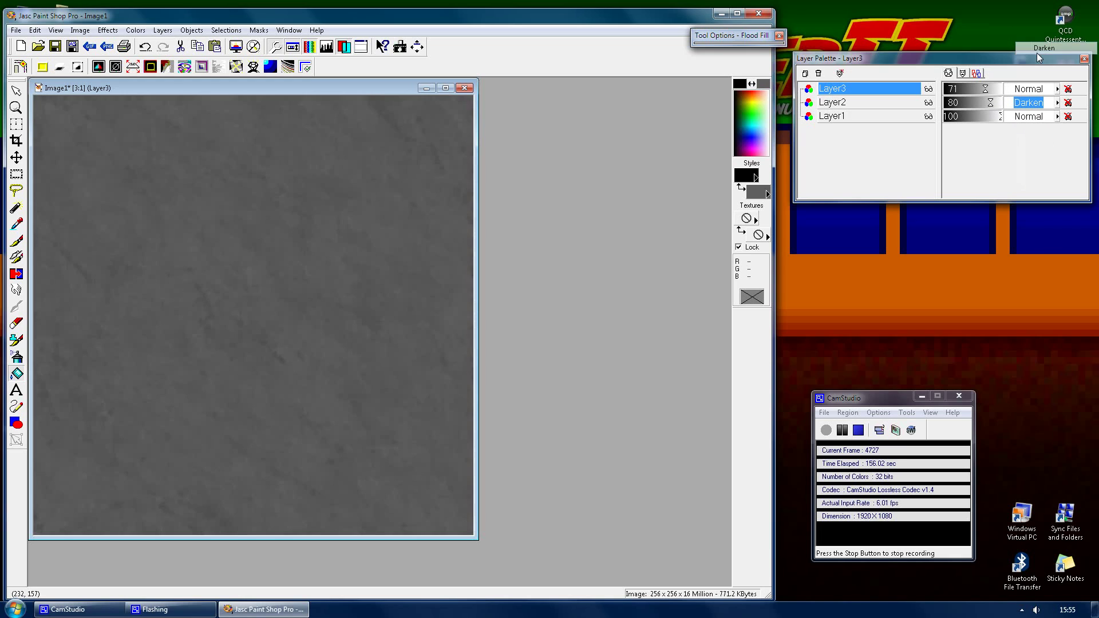
- Try the Lighten blend mode on the third layer and return it to Normal
{"action": "left_click", "coordinate": [1028, 90]}
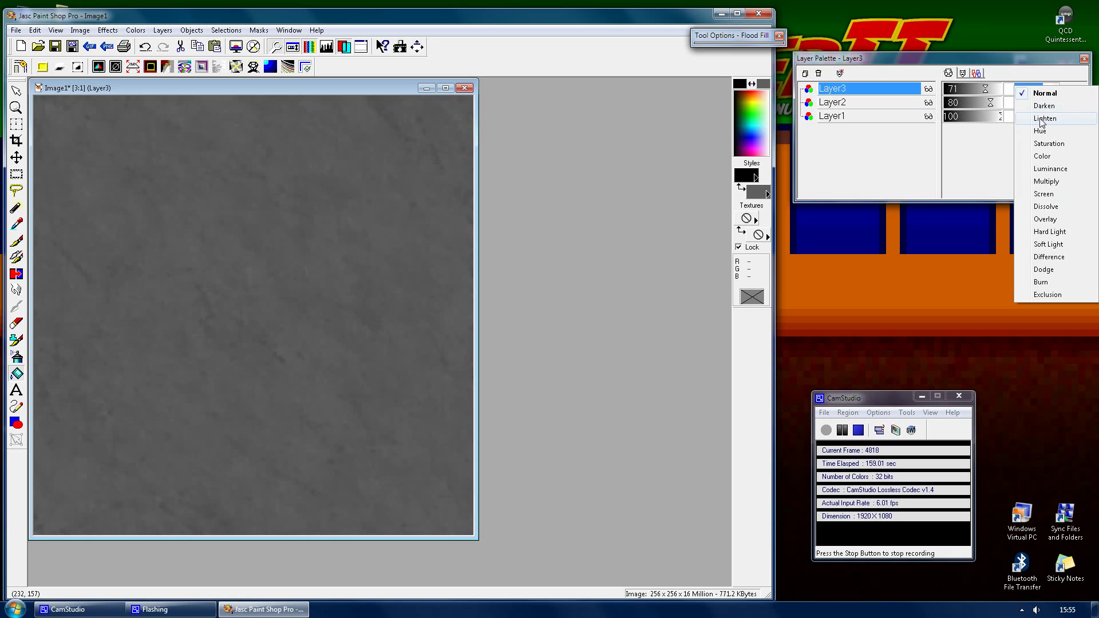
{"action": "left_click", "coordinate": [1041, 120]}
{"action": "left_click", "coordinate": [1045, 91]}
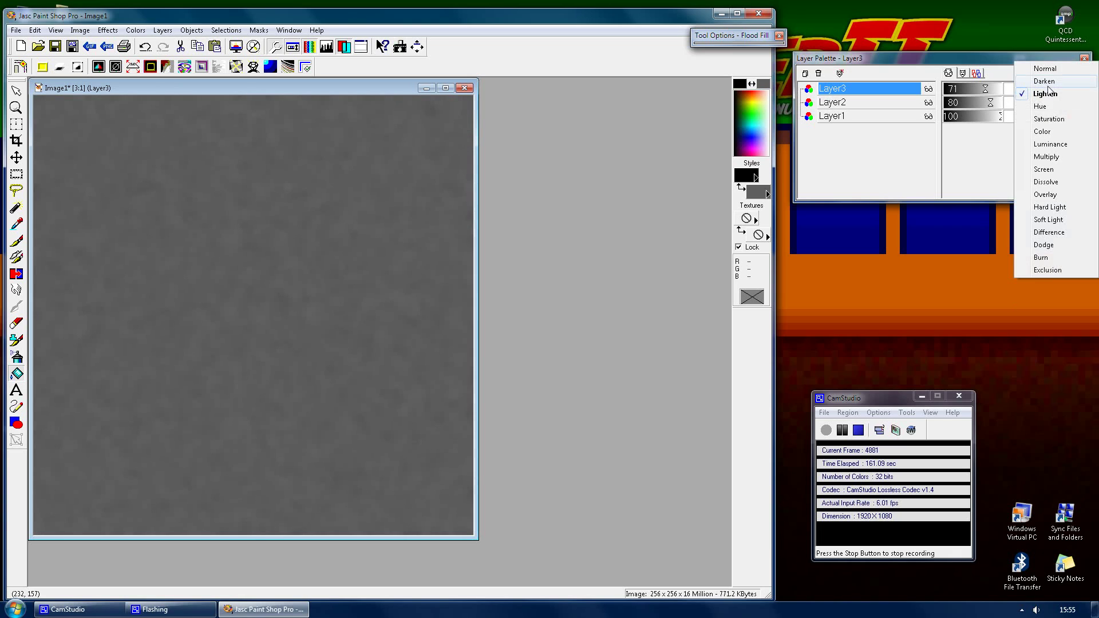
{"action": "left_click", "coordinate": [1047, 70]}
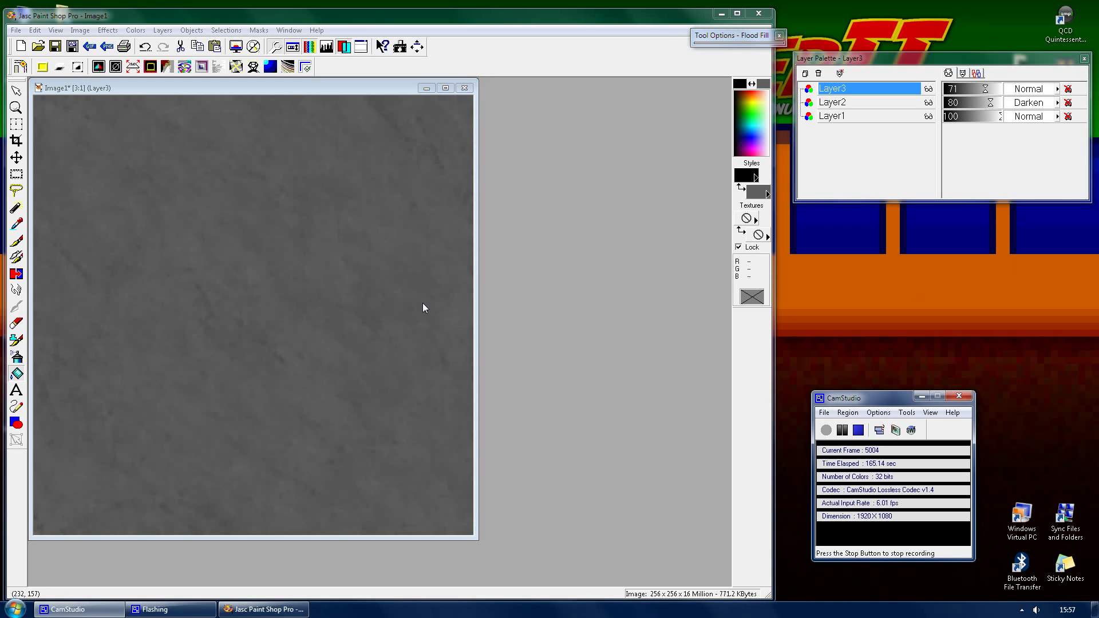
- Paste a merged copy of the layered texture as a new image and minimize the original image
{"action": "left_click", "coordinate": [260, 88]}
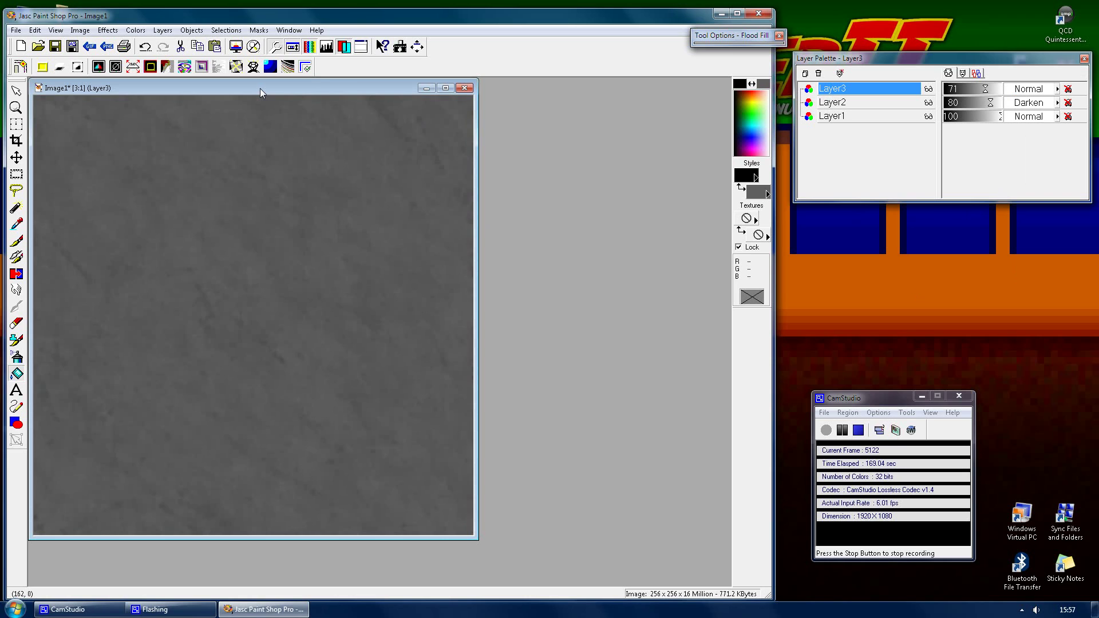
{"action": "key", "text": "ctrl+v"}
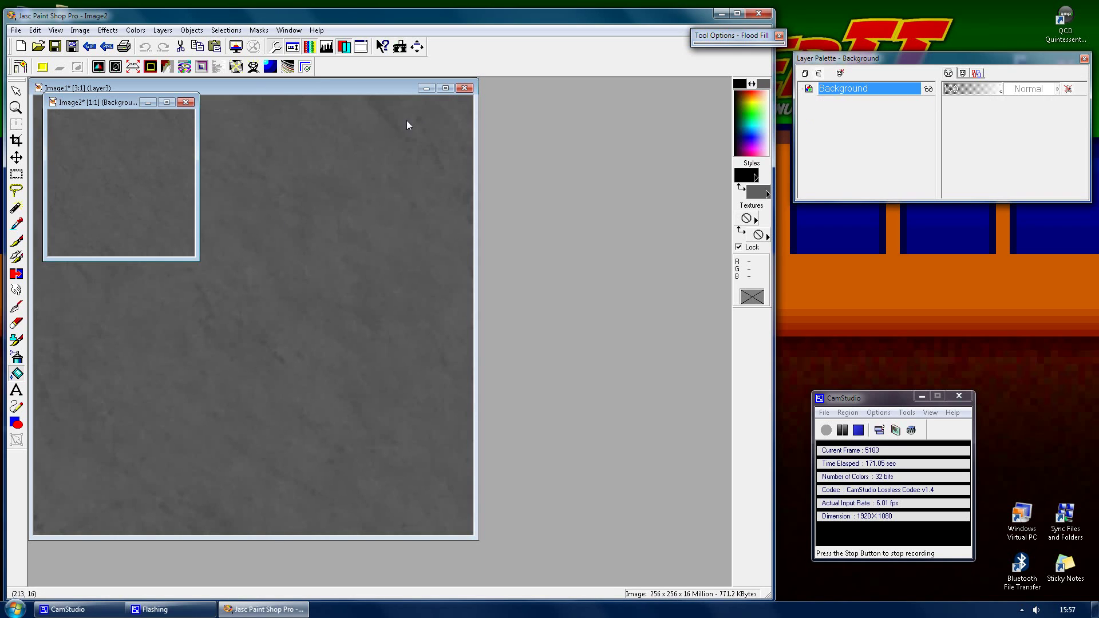
{"action": "left_click", "coordinate": [425, 88]}
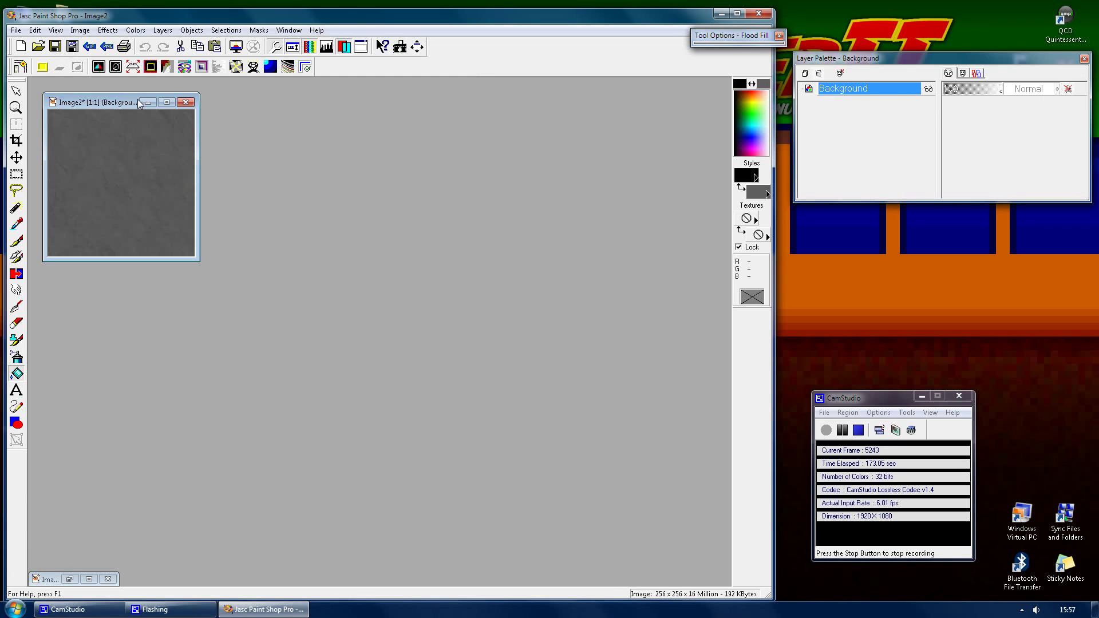
- Adjust the flattened texture's tones with Brightness 32 and Contrast 64
{"action": "scroll", "coordinate": [139, 98], "scroll_direction": "up", "scroll_amount": 3}
{"action": "scroll", "coordinate": [139, 99], "scroll_direction": "down", "scroll_amount": 1}
{"action": "key", "text": "shift+b"}
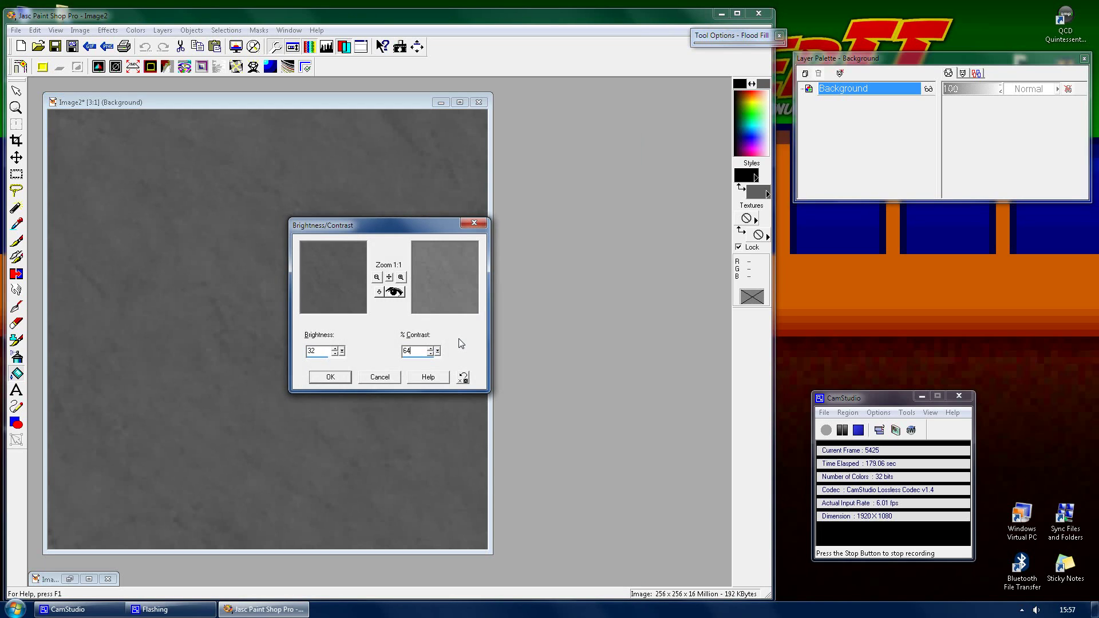
{"action": "key", "text": "Return"}
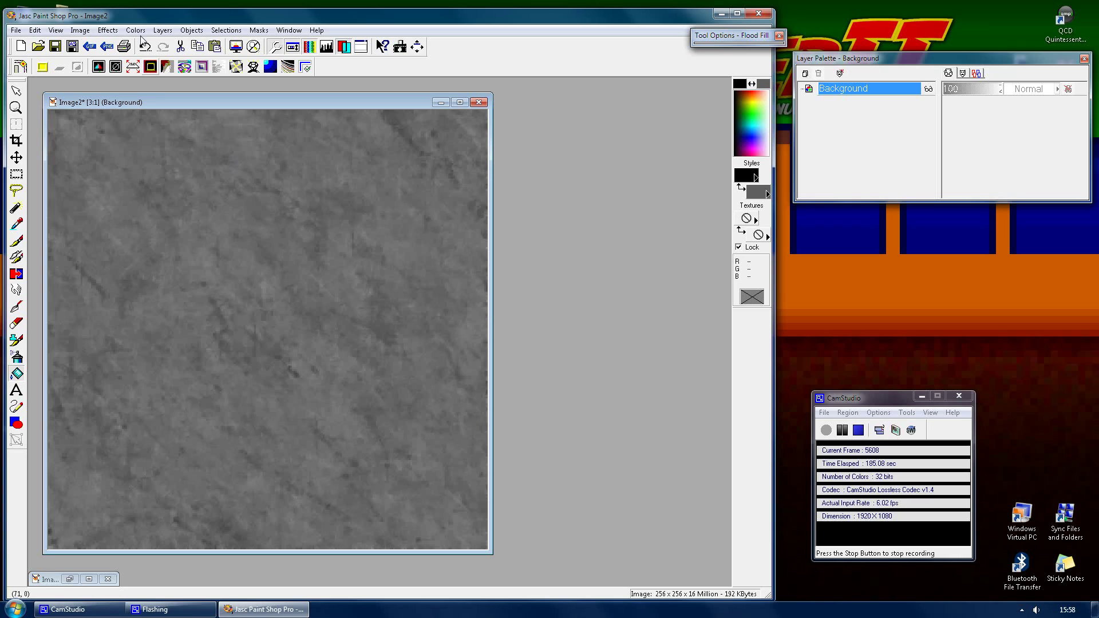
- Add a new layer with default properties above the flattened texture and flood-fill it with gray
{"action": "left_click", "coordinate": [162, 30]}
{"action": "left_click", "coordinate": [166, 42]}
{"action": "key", "text": "Return"}
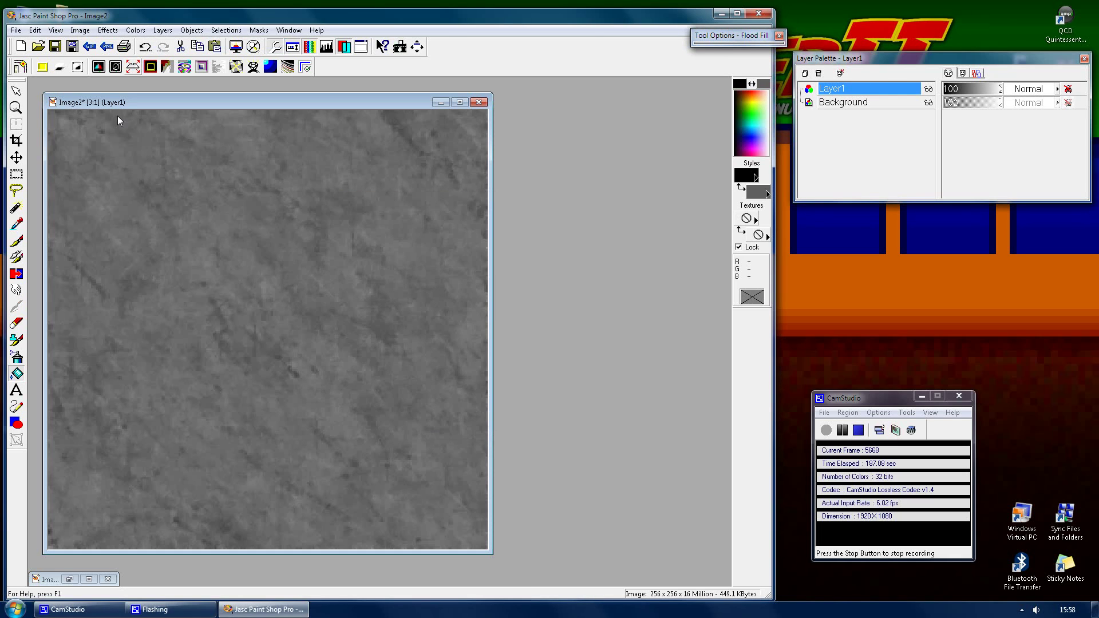
{"action": "left_click", "coordinate": [136, 190]}
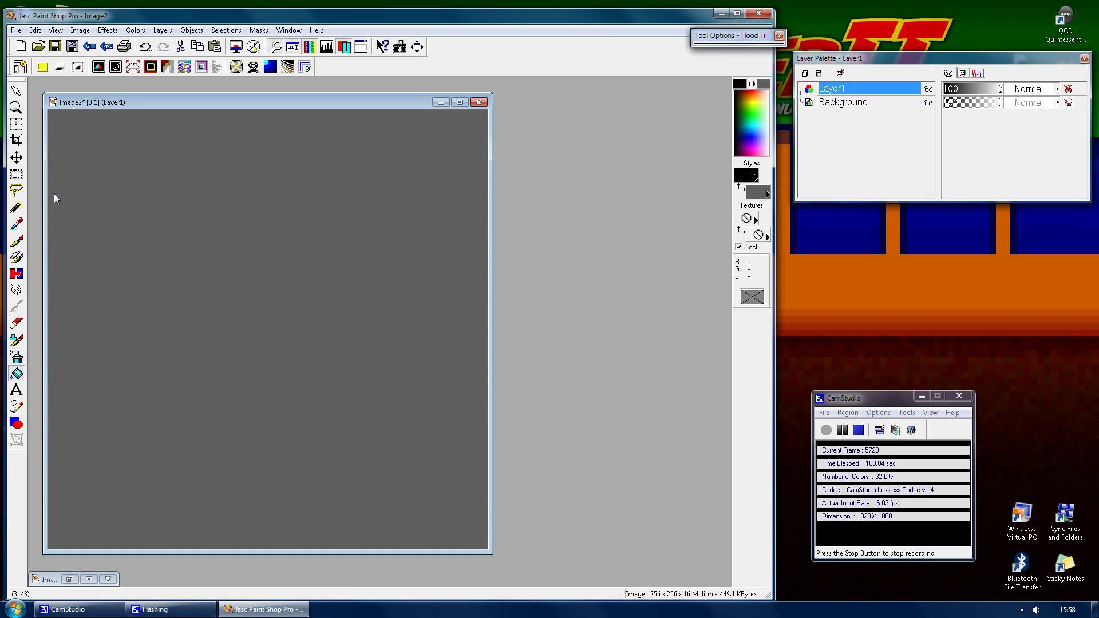
- Show the grid and select a 64 x 64 pixel square in the upper-left corner of the gray layer
{"action": "left_click", "coordinate": [16, 174]}
{"action": "key", "text": "ctrl+alt+g"}
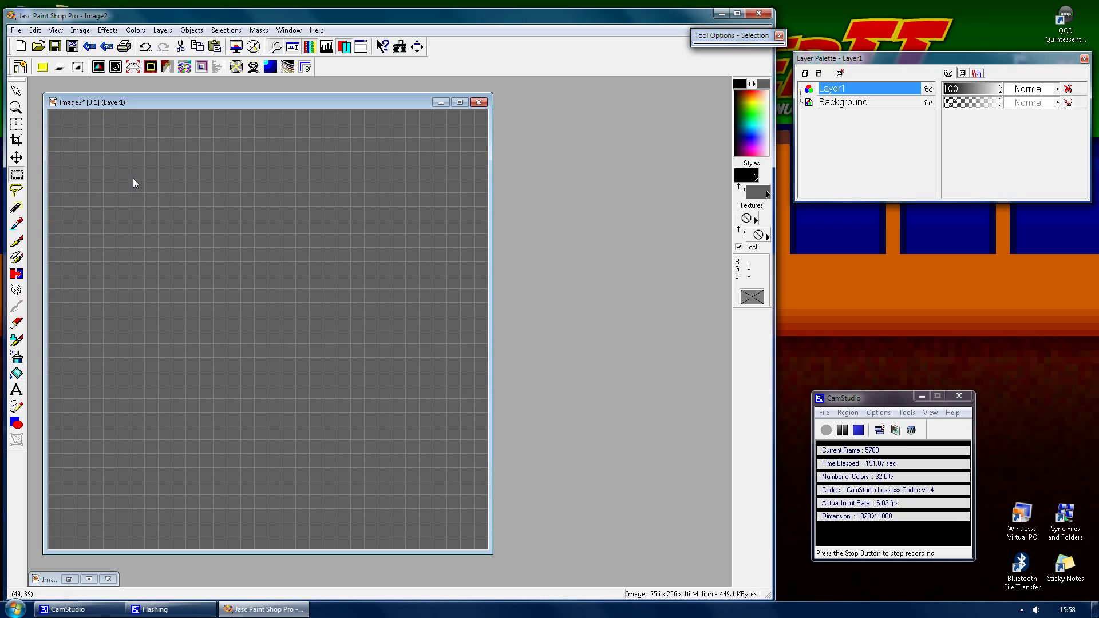
{"action": "key", "text": "ctrl+alt+n"}
{"action": "key", "text": "minus"}
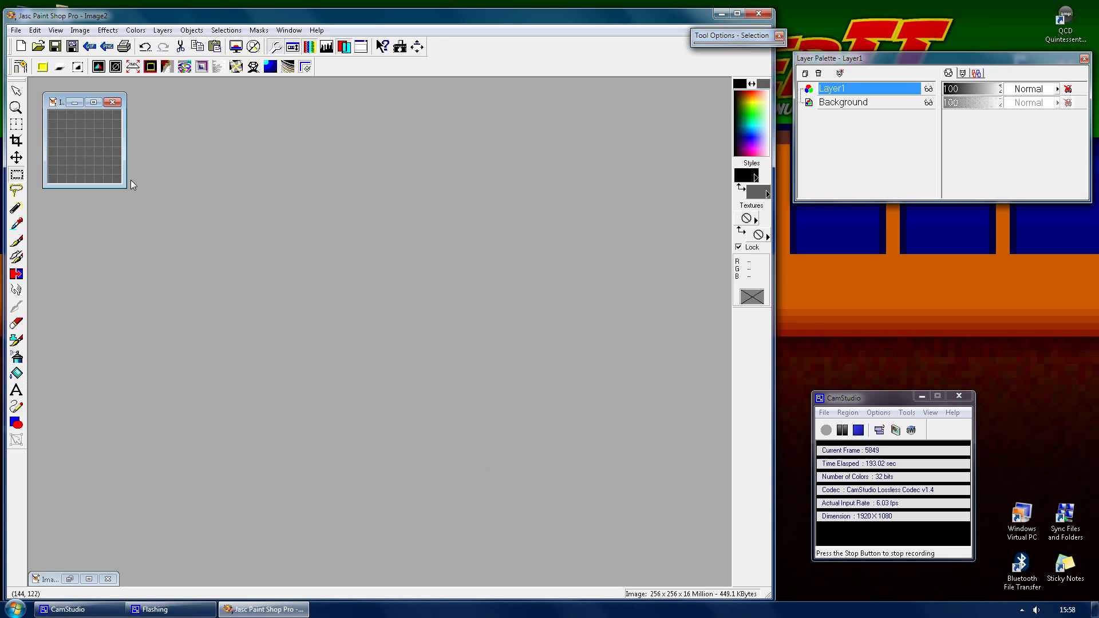
{"action": "left_click_drag", "start_coordinate": [50, 117], "coordinate": [66, 127]}
- Apply an Inner Bevel to the selected square with Width 5, Smoothness 10, Depth 1, Angle 315, Intensity 50 and Elevation 30
{"action": "left_click", "coordinate": [78, 67]}
{"action": "key", "text": "Escape"}
{"action": "key", "text": "ctrl+z"}
{"action": "left_click", "coordinate": [82, 70]}
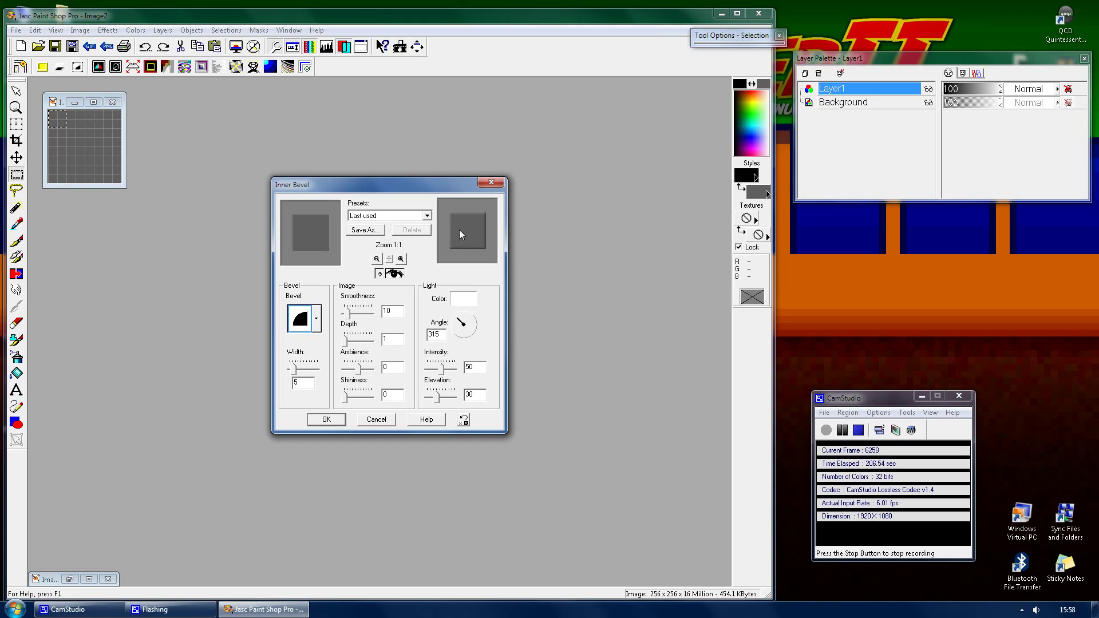
{"action": "left_click", "coordinate": [343, 421]}
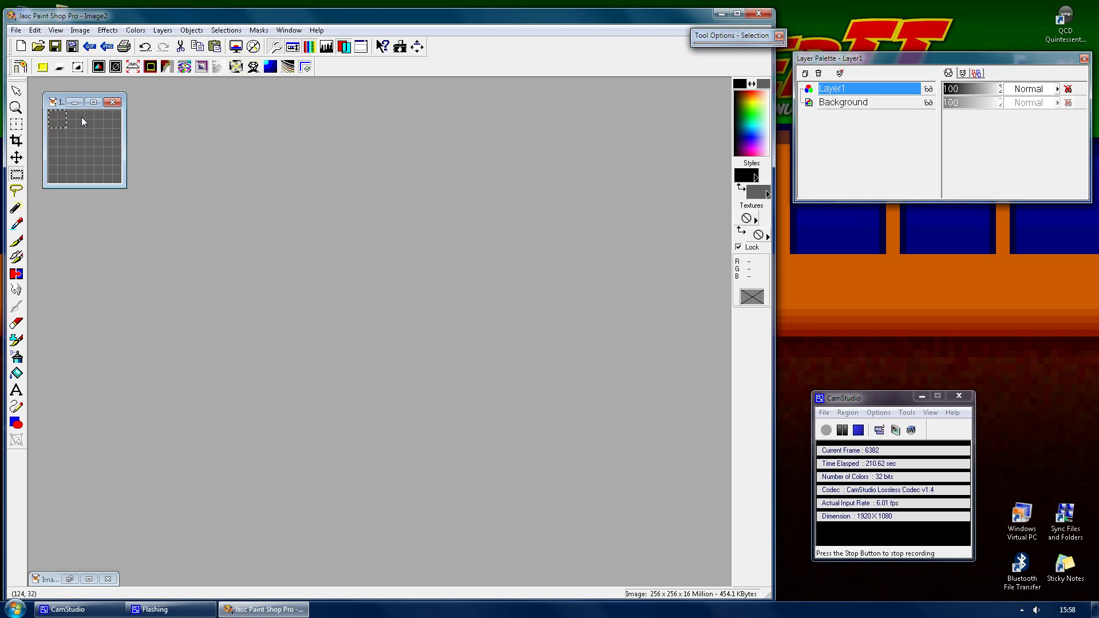
- Paste a copy of the bevelled square directly to the right of the first, flush with the image's upper edge, and deselect it
{"action": "scroll", "coordinate": [68, 112], "scroll_direction": "up", "scroll_amount": 3}
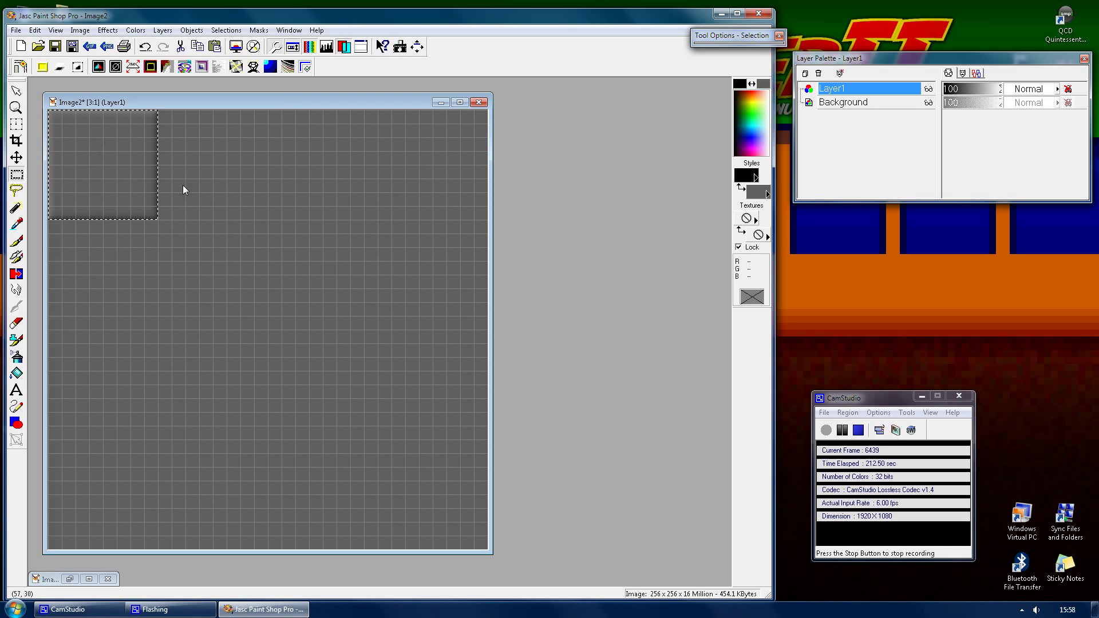
{"action": "key", "text": "ctrl+e"}
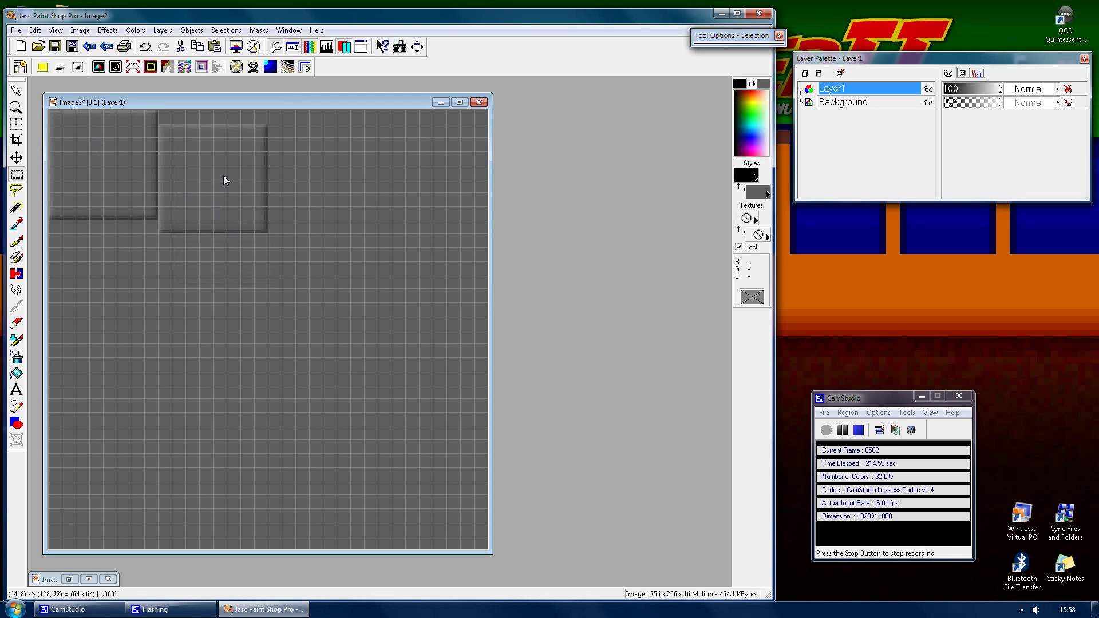
{"action": "left_click", "coordinate": [221, 172]}
{"action": "key", "text": "ctrl+d"}
- Paste a copy of the square pair beside it to form a row of four along the image's upper edge, and copy the layer
{"action": "key", "text": "ctrl+c"}
{"action": "key", "text": "ctrl+e"}
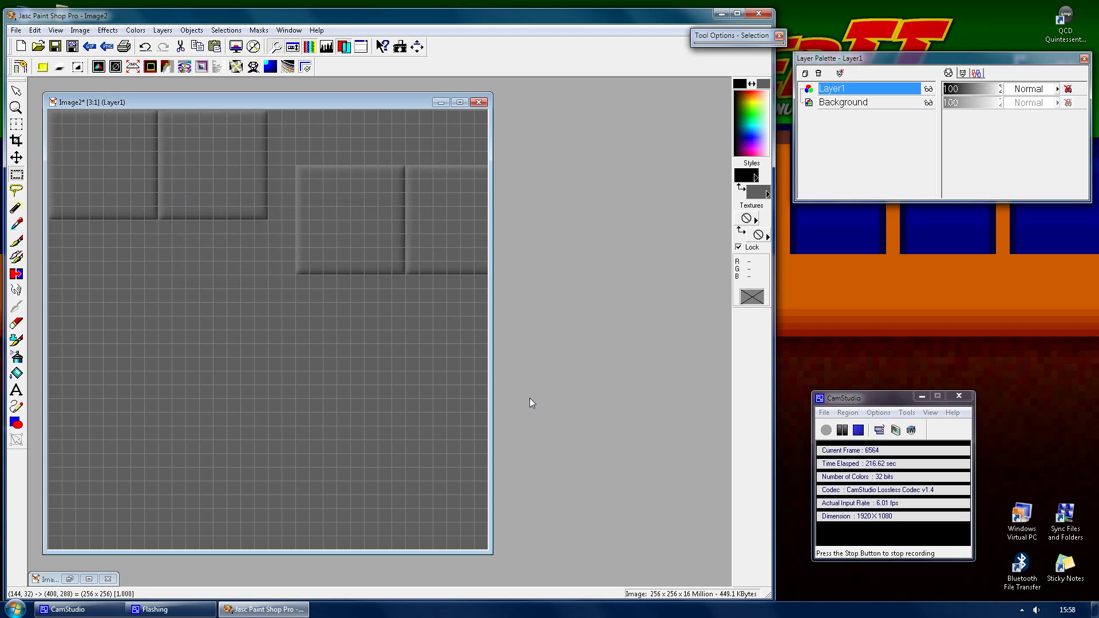
{"action": "left_click", "coordinate": [500, 327]}
{"action": "key", "text": "ctrl+d"}
{"action": "key", "text": "ctrl+c"}
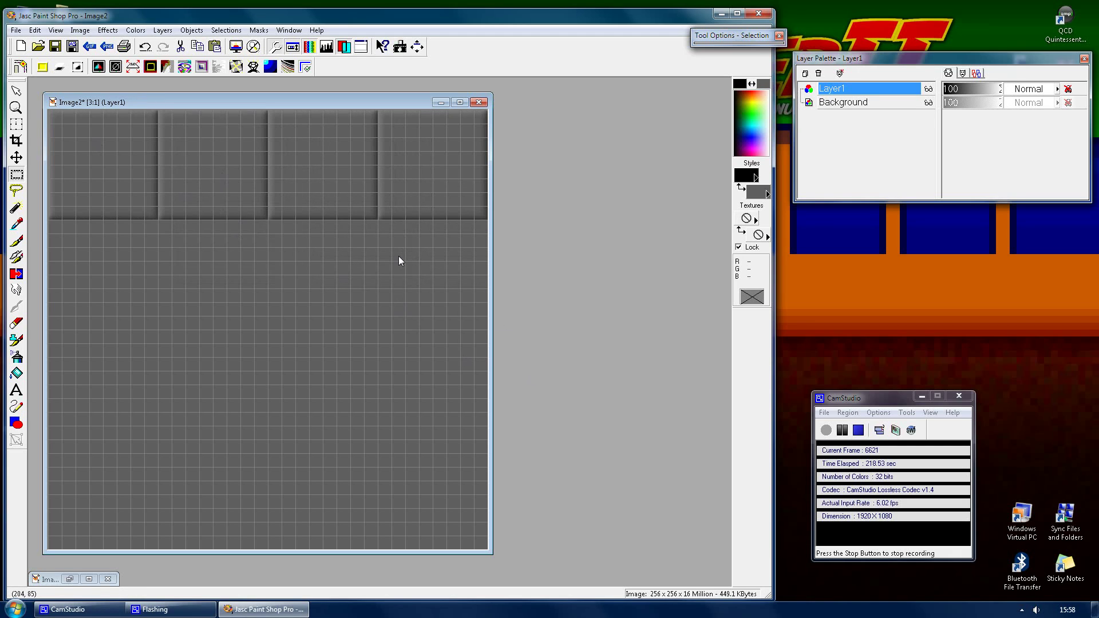
- Paste a copy of the four-square row directly beneath the first row to form a second row, and deselect it
{"action": "key", "text": "ctrl+e"}
{"action": "left_click", "coordinate": [275, 444]}
{"action": "key", "text": "ctrl+d"}
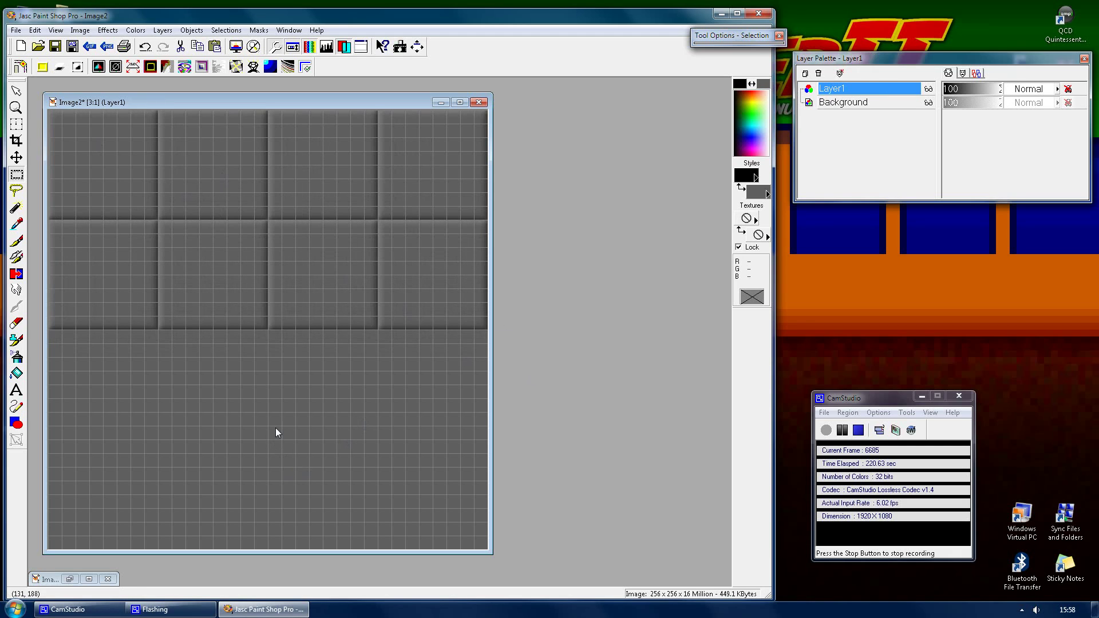
- Copy the two rows of squares and paste them flush into the lower half of the image, completing a 4 x 4 grid, and deselect
{"action": "key", "text": "ctrl+c"}
{"action": "key", "text": "ctrl+e"}
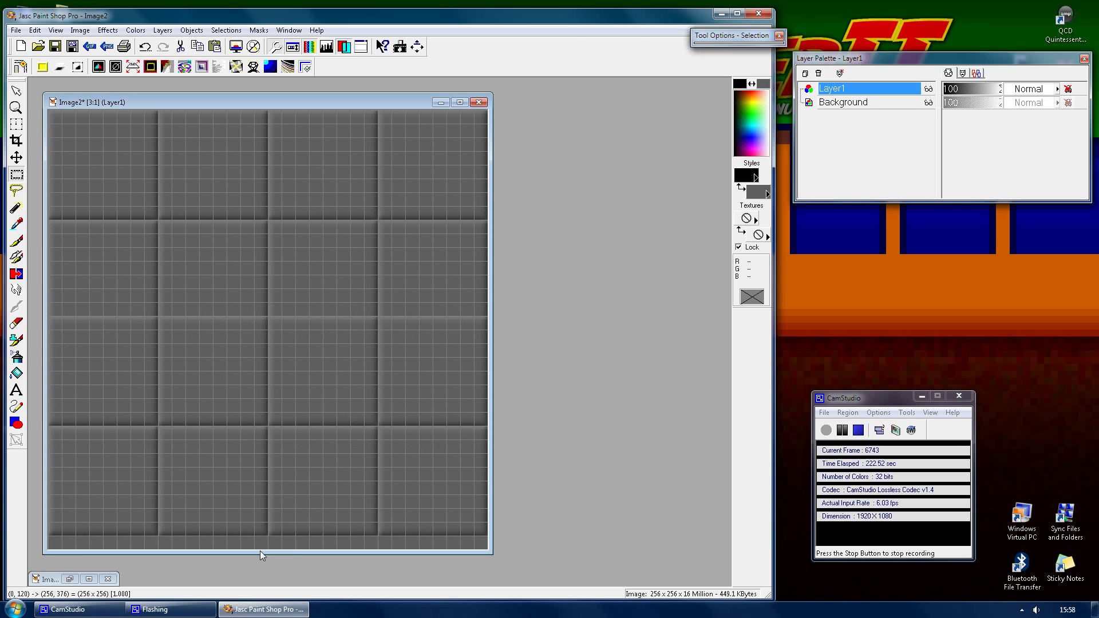
{"action": "left_click", "coordinate": [260, 550]}
{"action": "key", "text": "ctrl+d"}
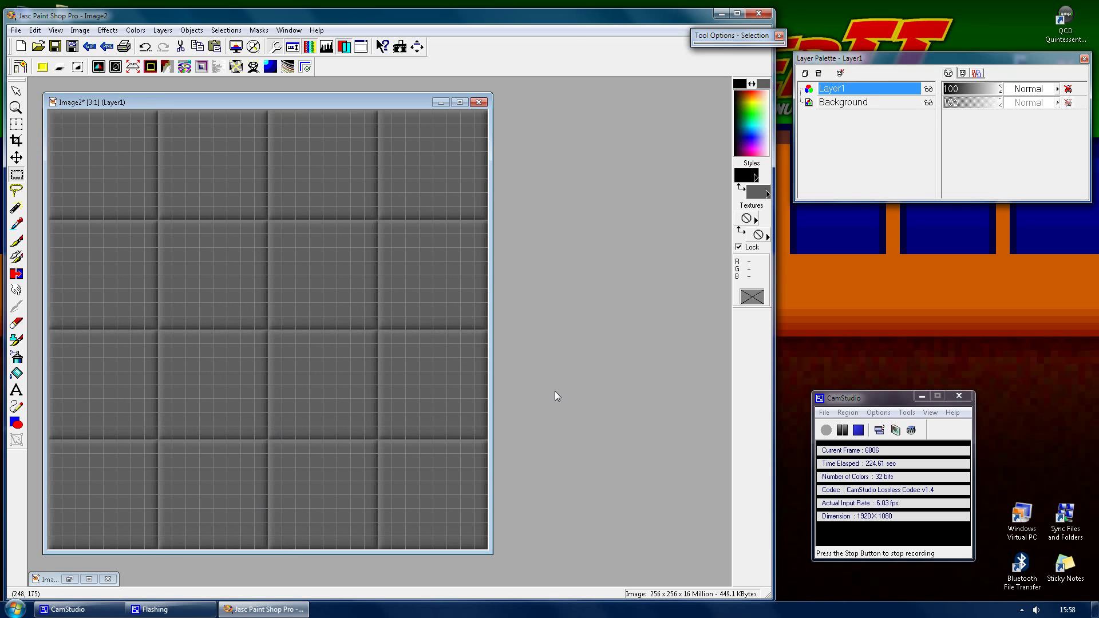
- Set the bevelled squares layer to Multiply blending at 61 opacity and hide the grid
{"action": "left_click", "coordinate": [1030, 88]}
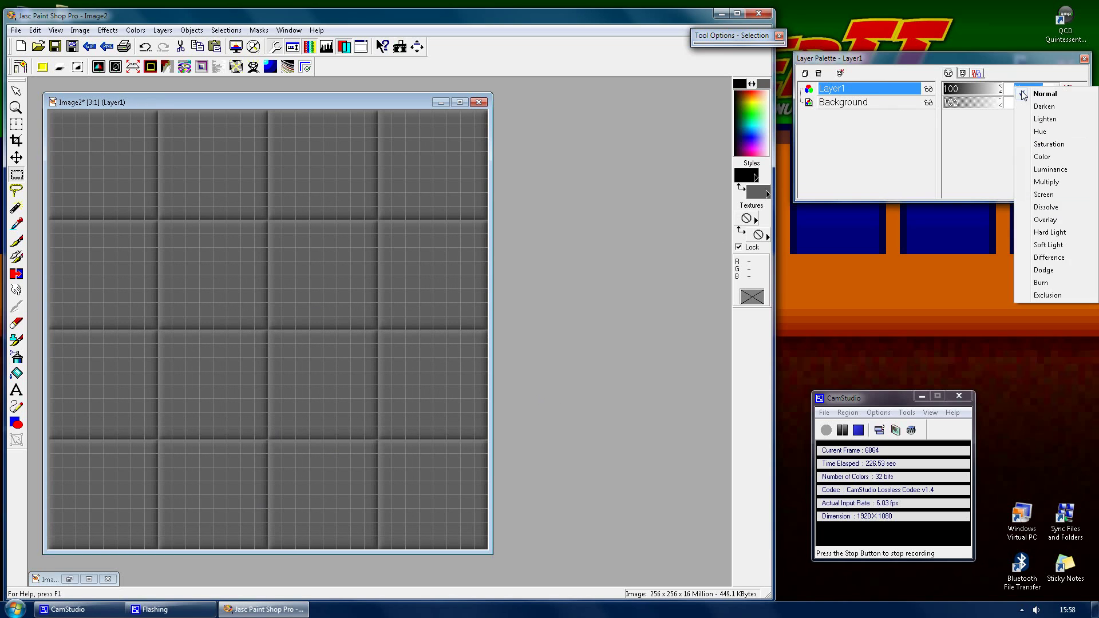
{"action": "left_click", "coordinate": [1046, 181]}
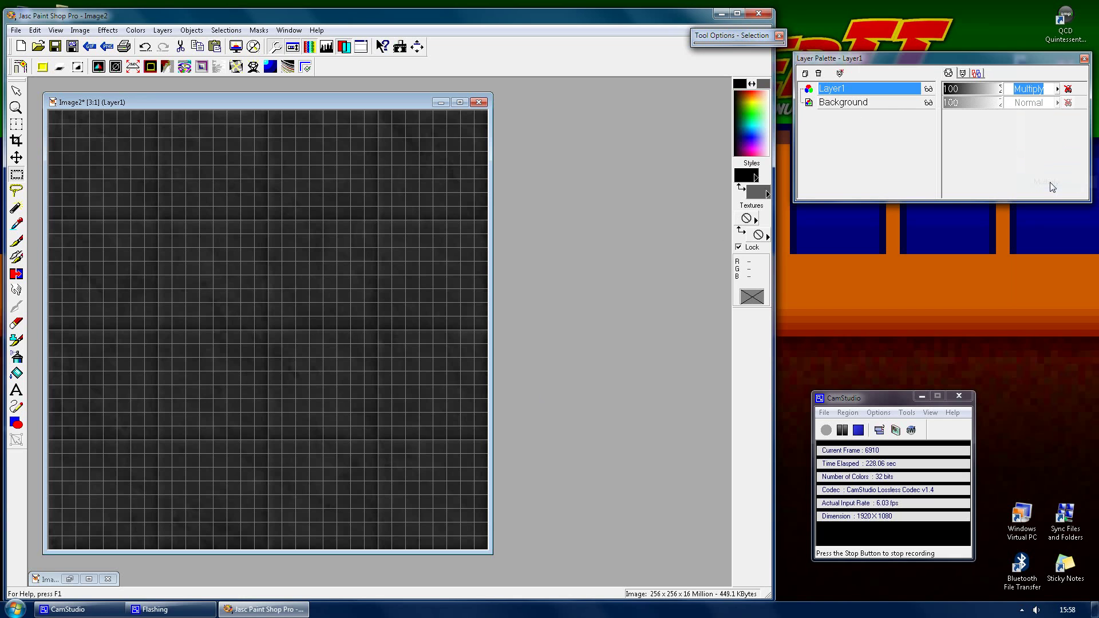
{"action": "left_click", "coordinate": [981, 92]}
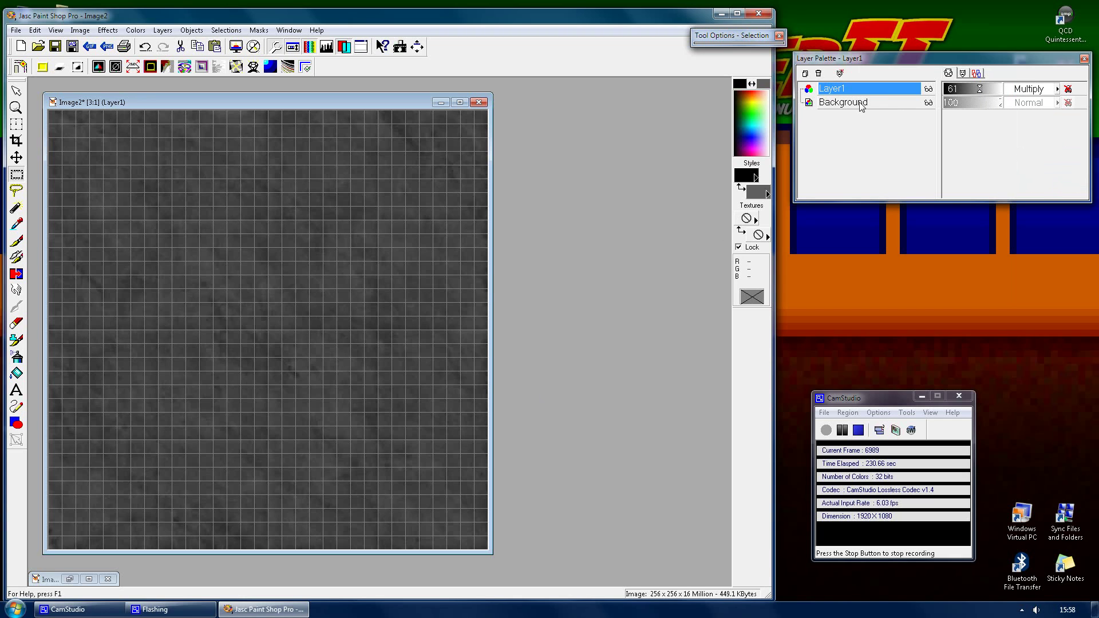
{"action": "key", "text": "ctrl+alt+g"}
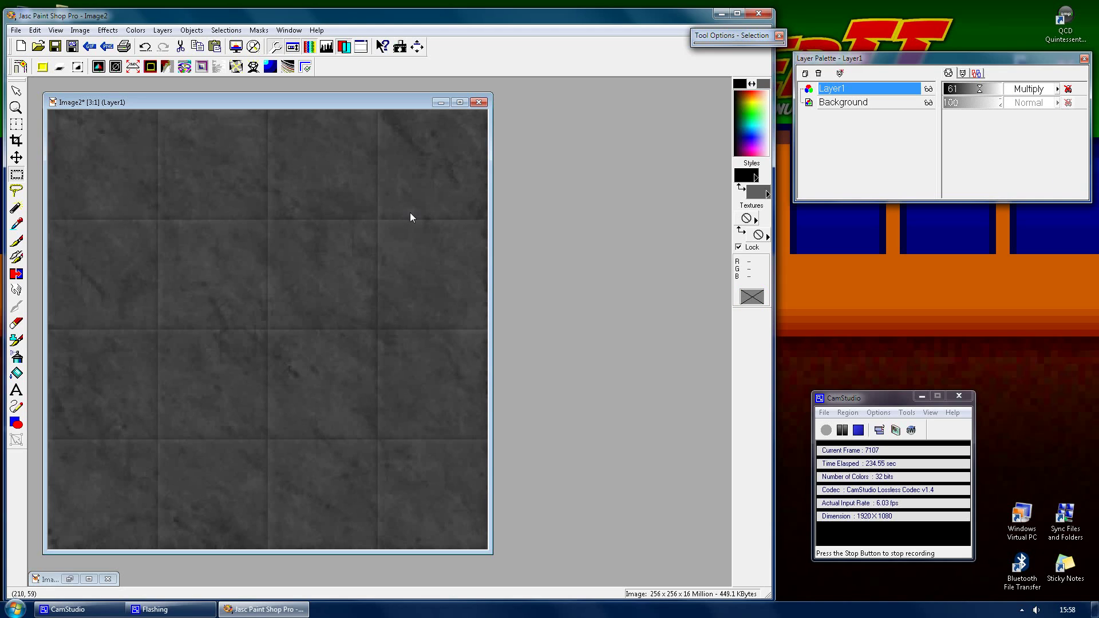
- Paste the merged tile texture as a new image and colorize it with Hue 25 and Saturation 80
{"action": "key", "text": "ctrl+v"}
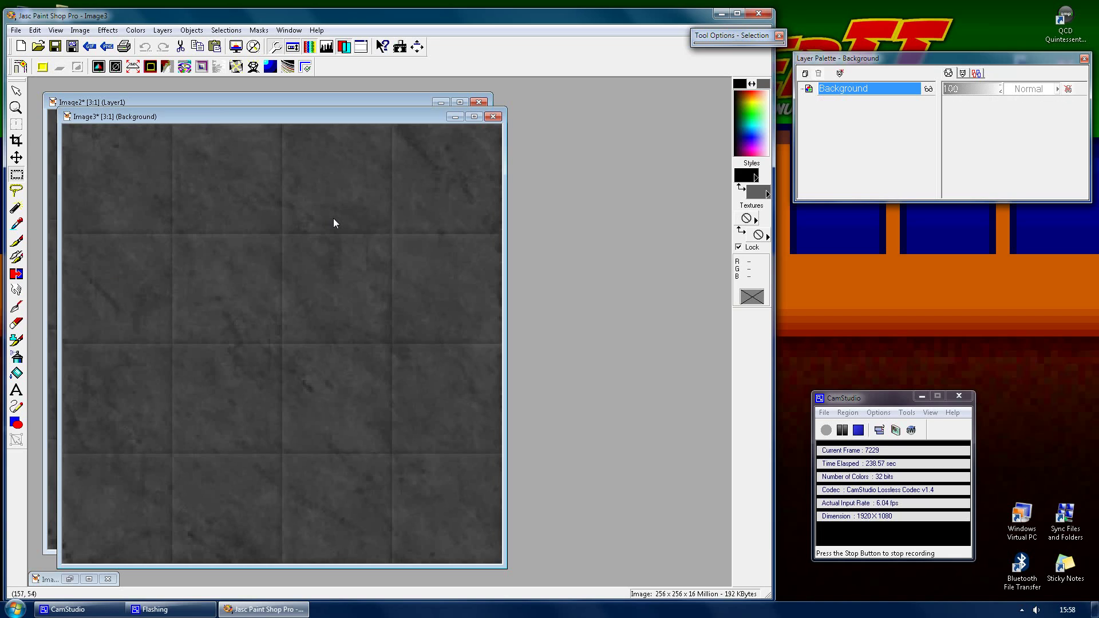
{"action": "key", "text": "shift+l"}
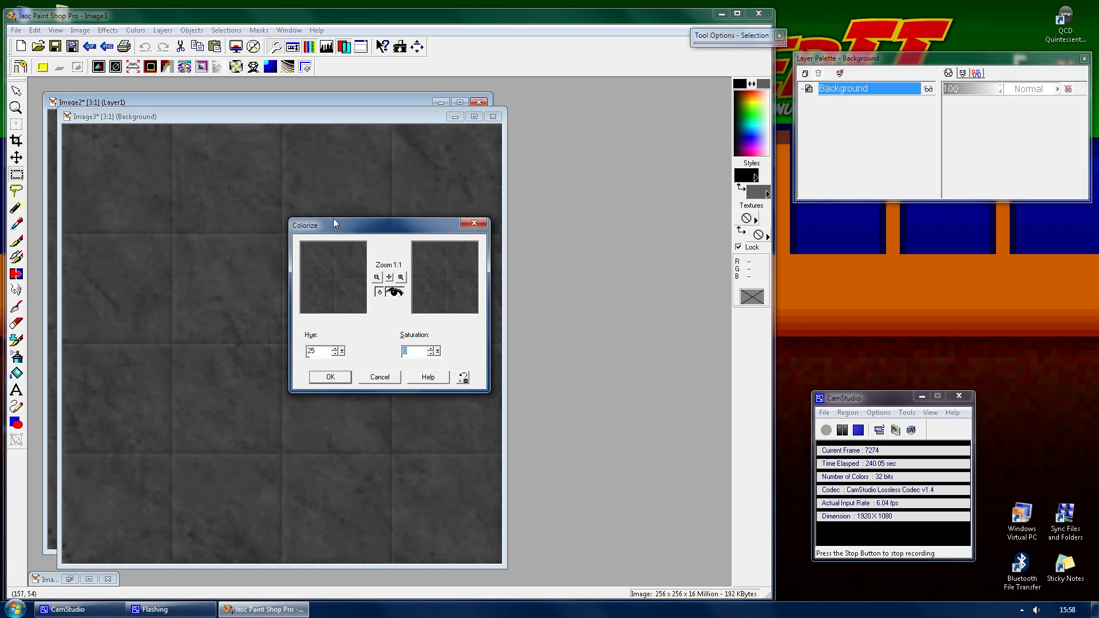
{"action": "type", "text": "80"}
{"action": "key", "text": "Return"}
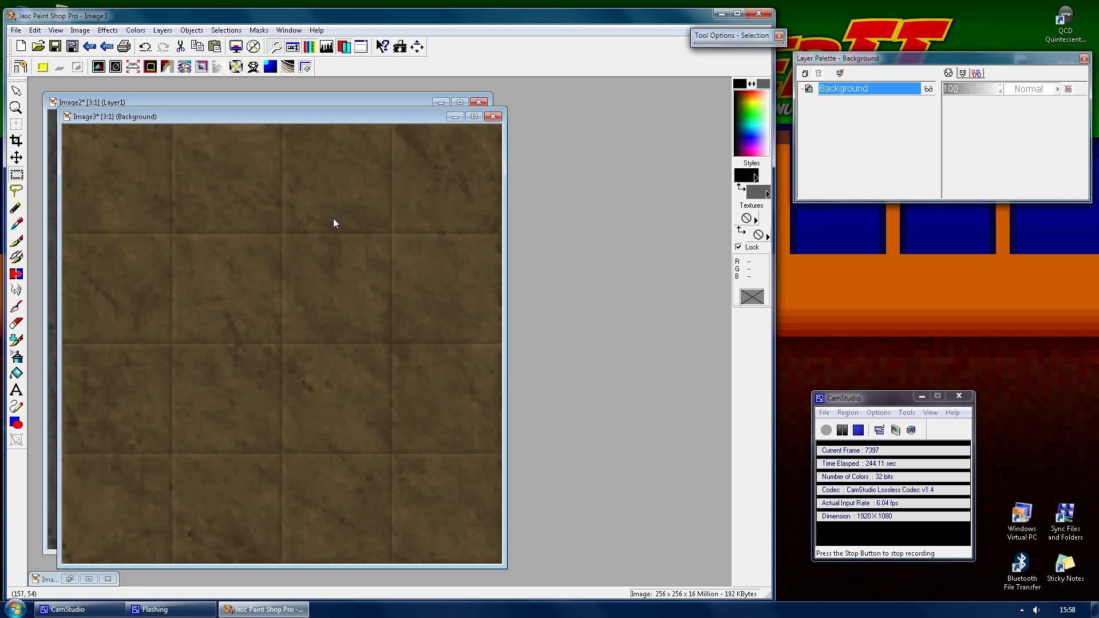
- Adjust the brown tile image to Brightness 16 and Contrast 48%
{"action": "key", "text": "shift+b"}
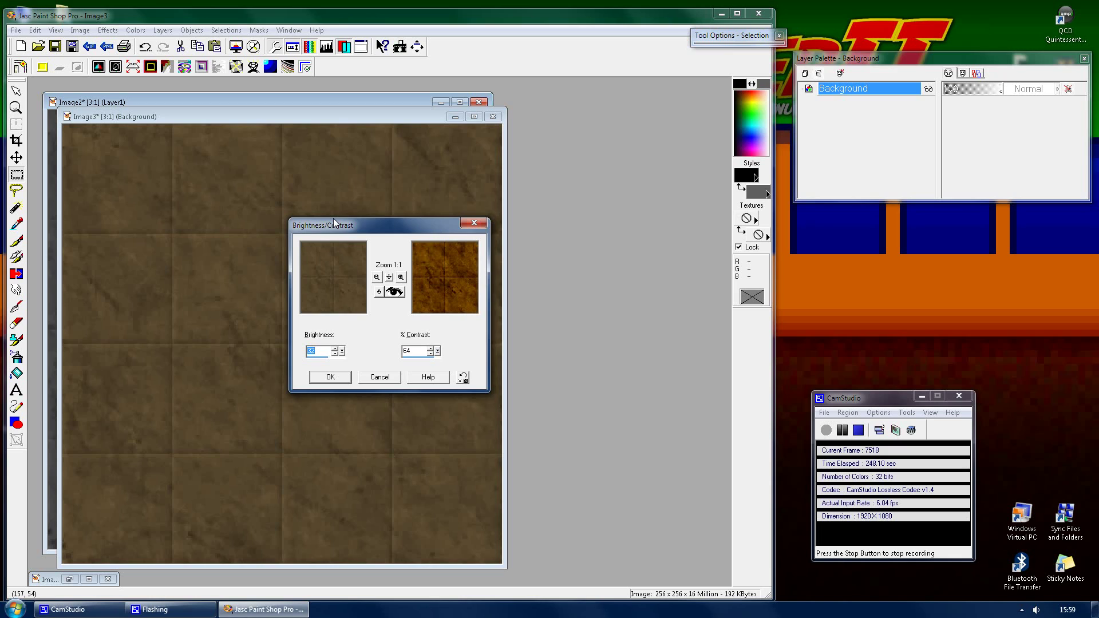
{"action": "type", "text": "16"}
{"action": "key", "text": "Tab"}
{"action": "type", "text": "32"}
{"action": "key", "text": "BackSpace"}
{"action": "key", "text": "BackSpace"}
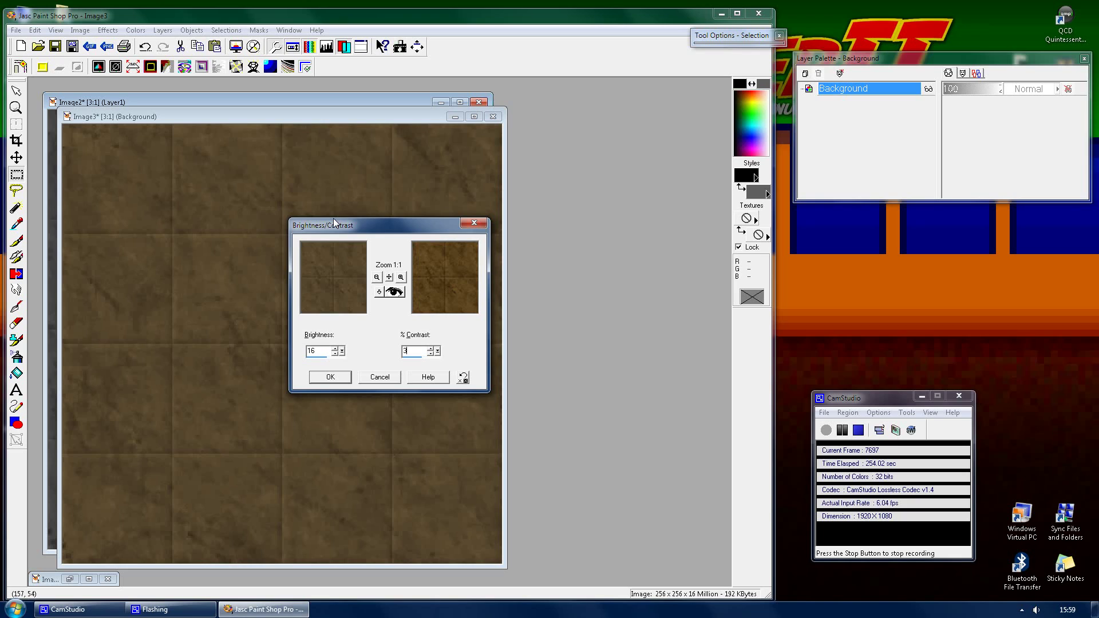
{"action": "type", "text": "48"}
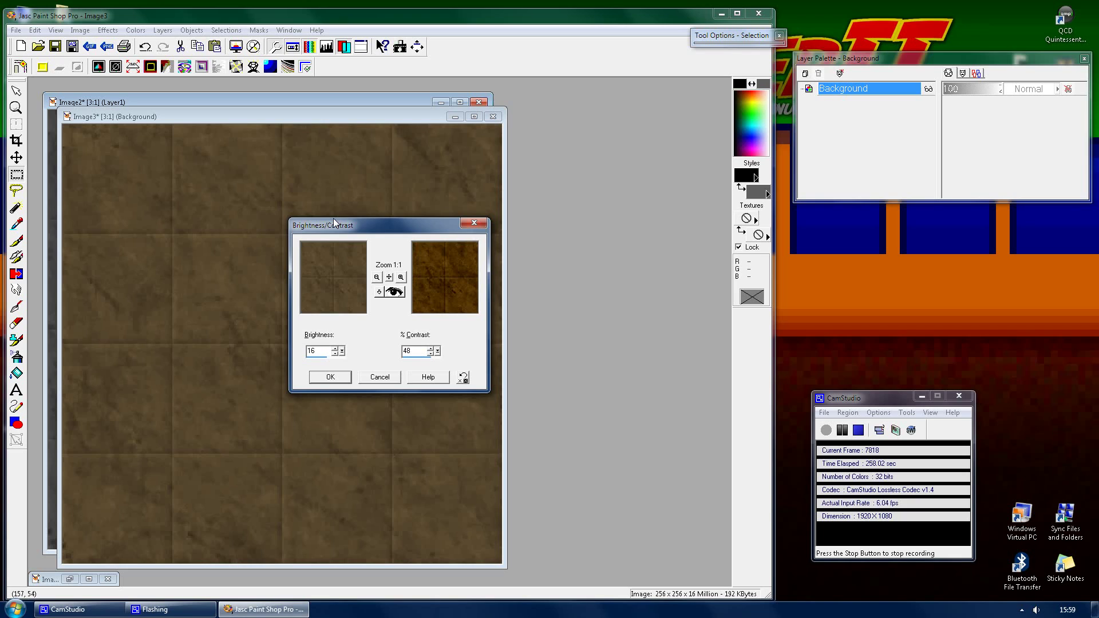
{"action": "left_click", "coordinate": [330, 377]}
- Show the grid, select the second and fourth tile columns, lighten them with Brightness 16 and Contrast 0%, and deselect
{"action": "key", "text": "ctrl+alt+g"}
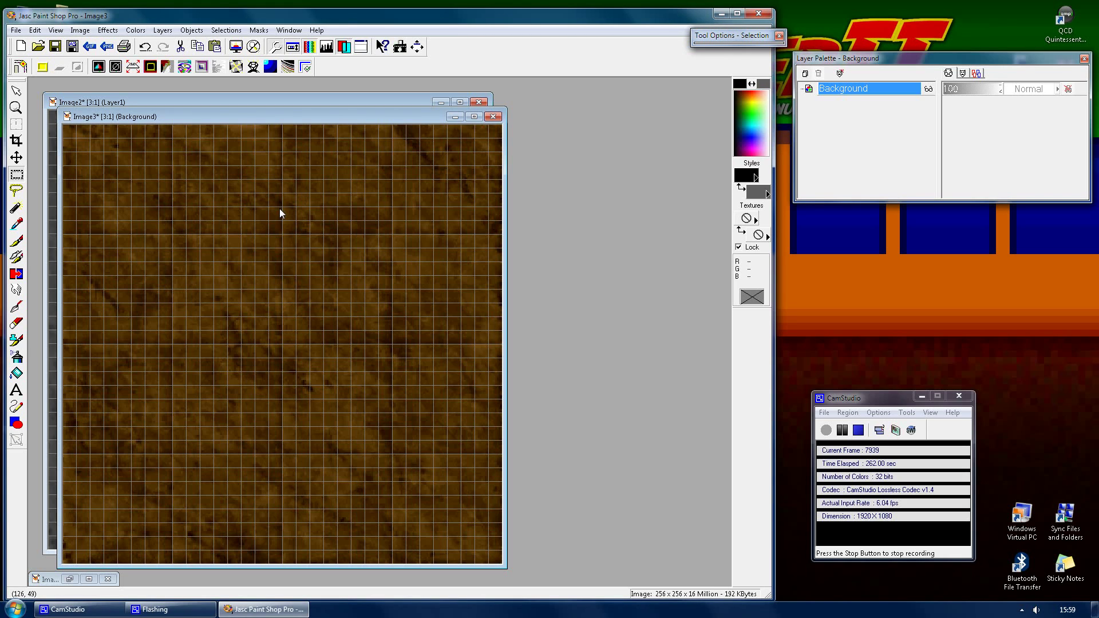
{"action": "left_click_drag", "start_coordinate": [173, 128], "coordinate": [290, 574]}
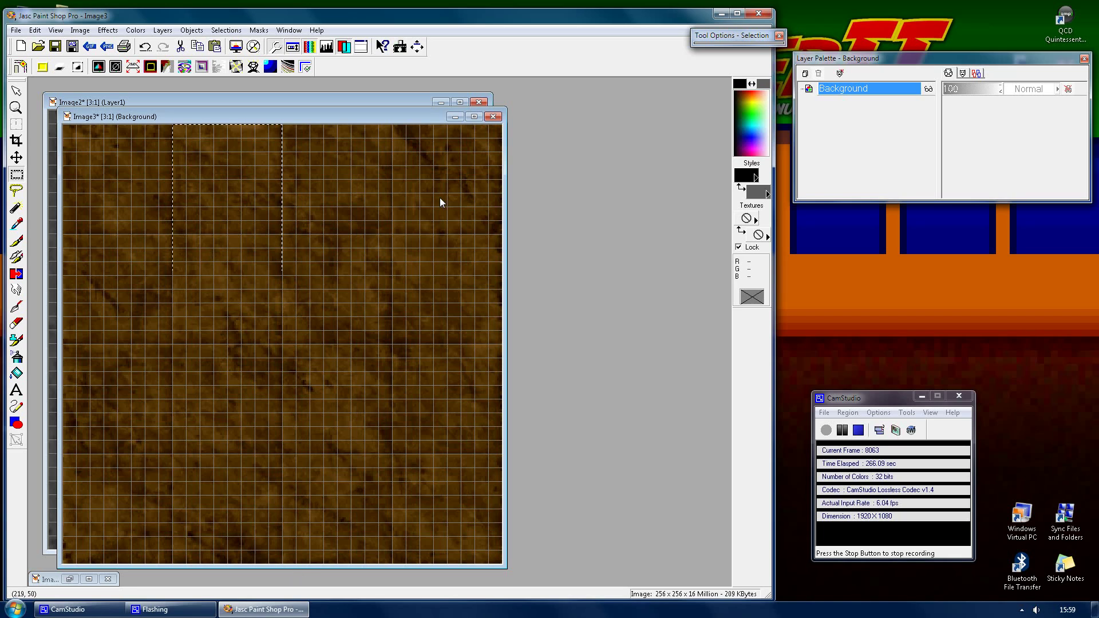
{"action": "left_click_drag", "start_coordinate": [399, 128], "coordinate": [563, 586]}
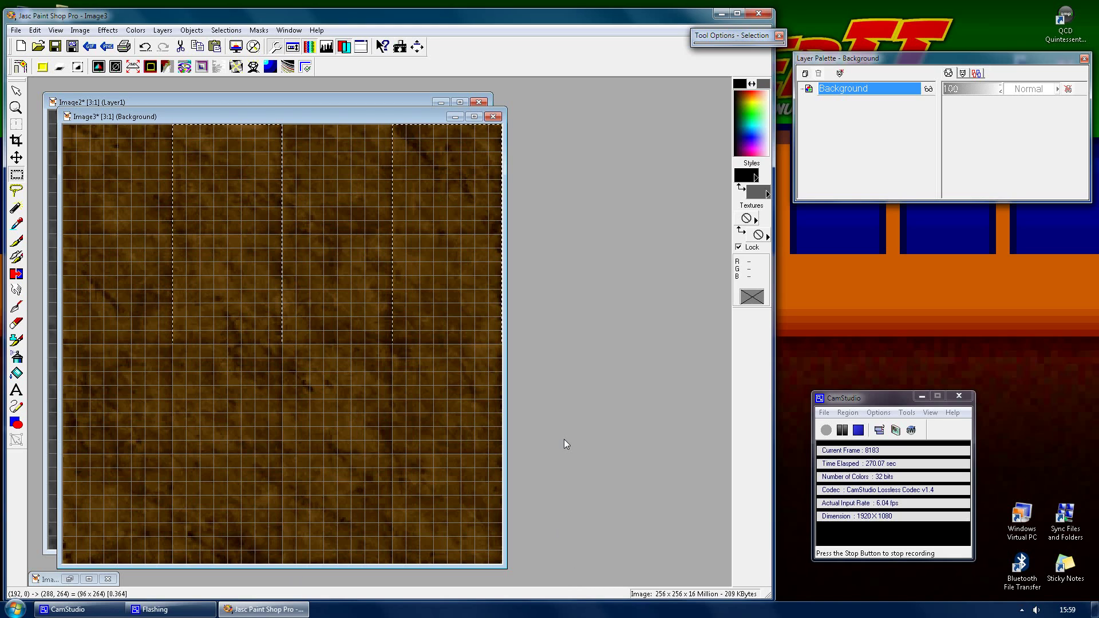
{"action": "key", "text": "shift+b"}
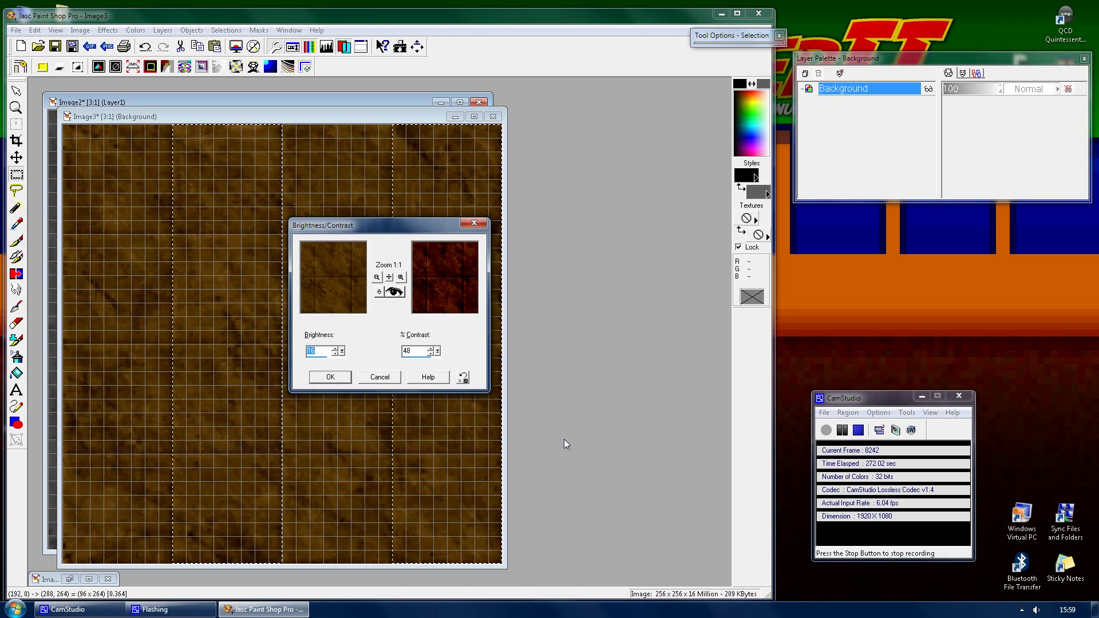
{"action": "key", "text": "Tab"}
{"action": "type", "text": "0"}
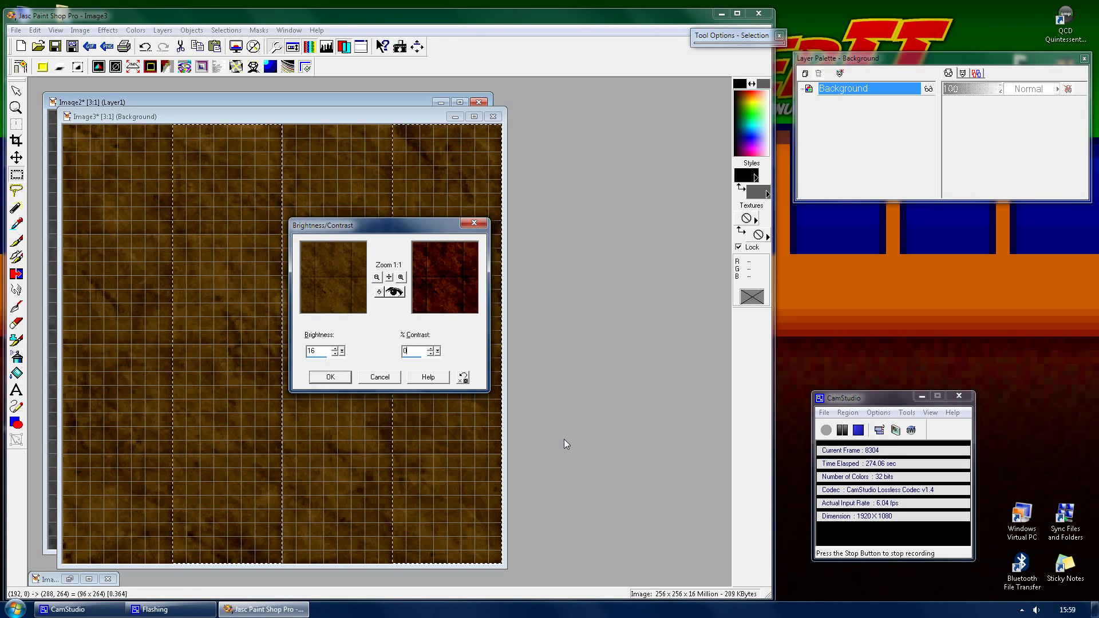
{"action": "key", "text": "Return"}
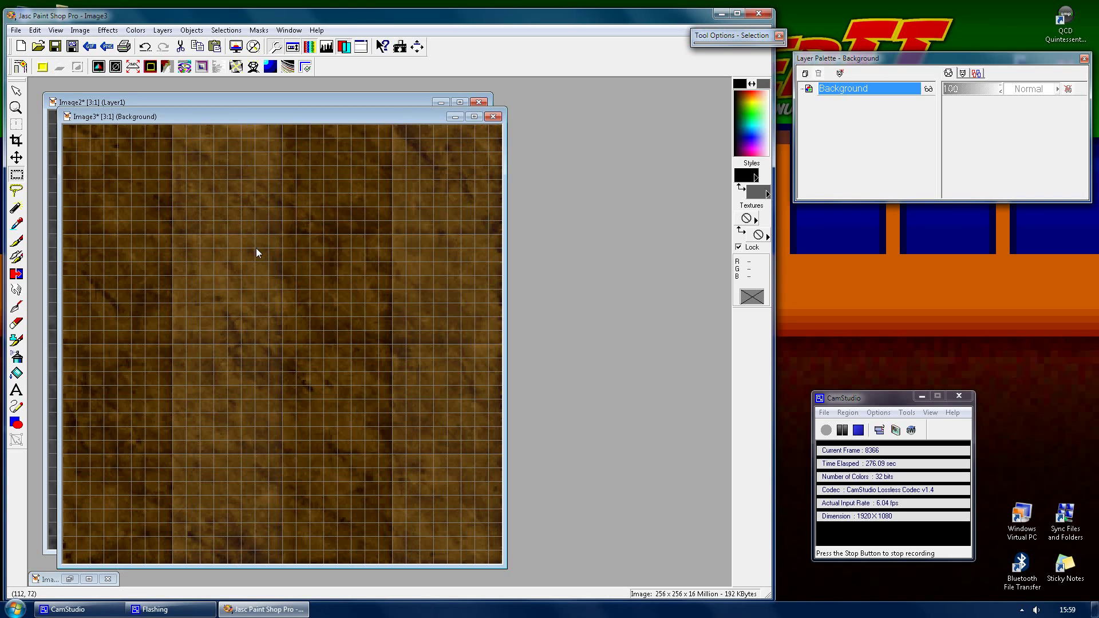
- Select the second and fourth tile rows, darken them with Brightness -16 and Contrast 0%, and deselect
{"action": "left_click_drag", "start_coordinate": [67, 242], "coordinate": [524, 351]}
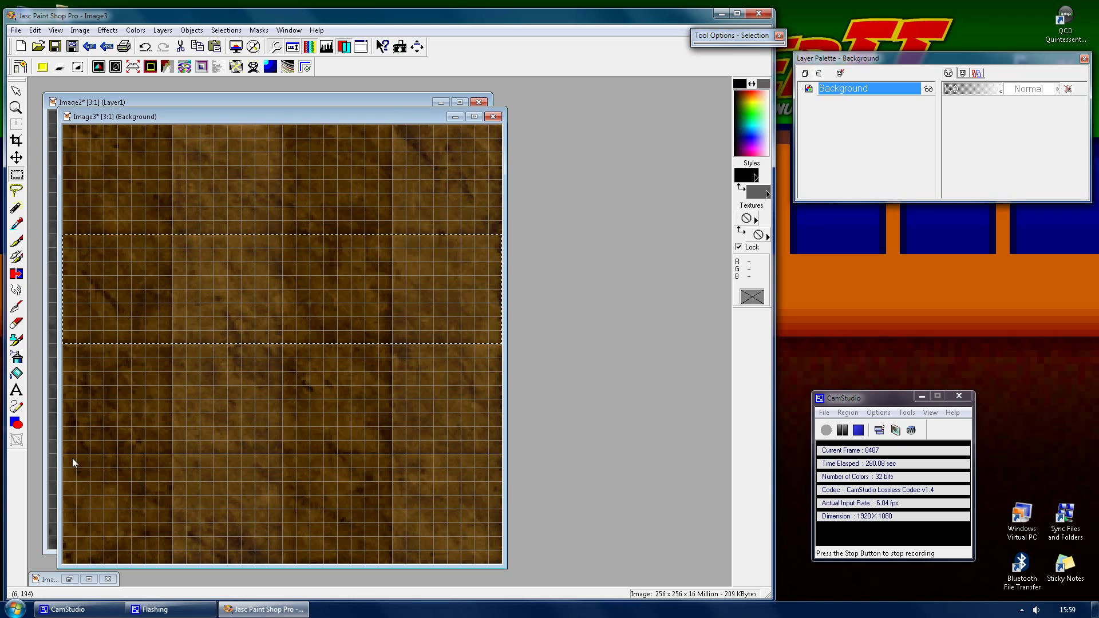
{"action": "left_click_drag", "start_coordinate": [65, 455], "coordinate": [571, 578]}
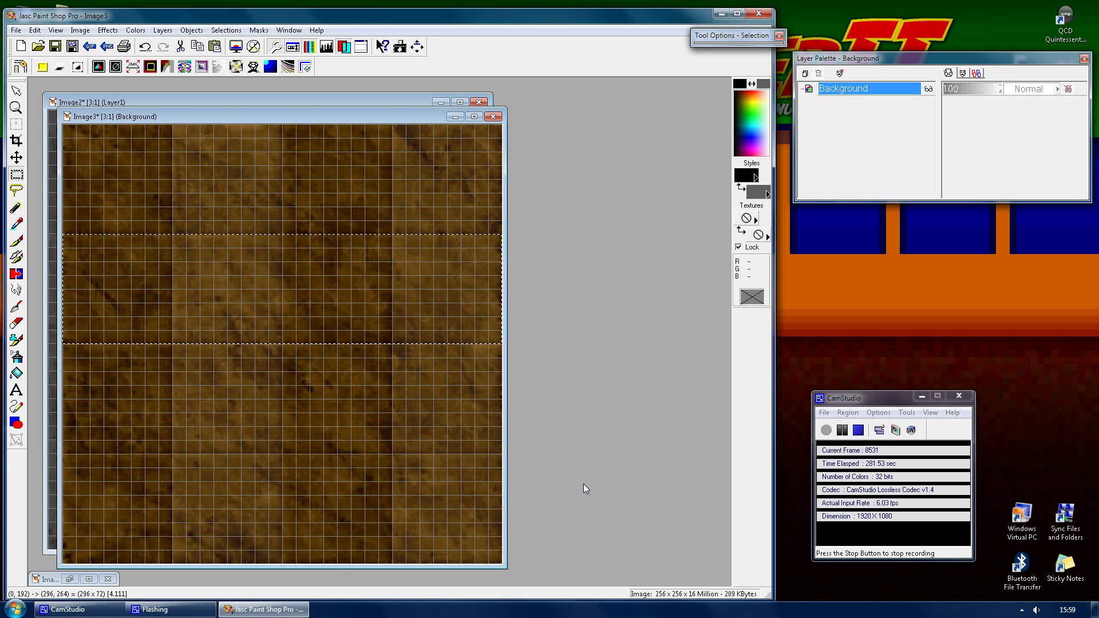
{"action": "key", "text": "shift+b"}
{"action": "type", "text": "-16"}
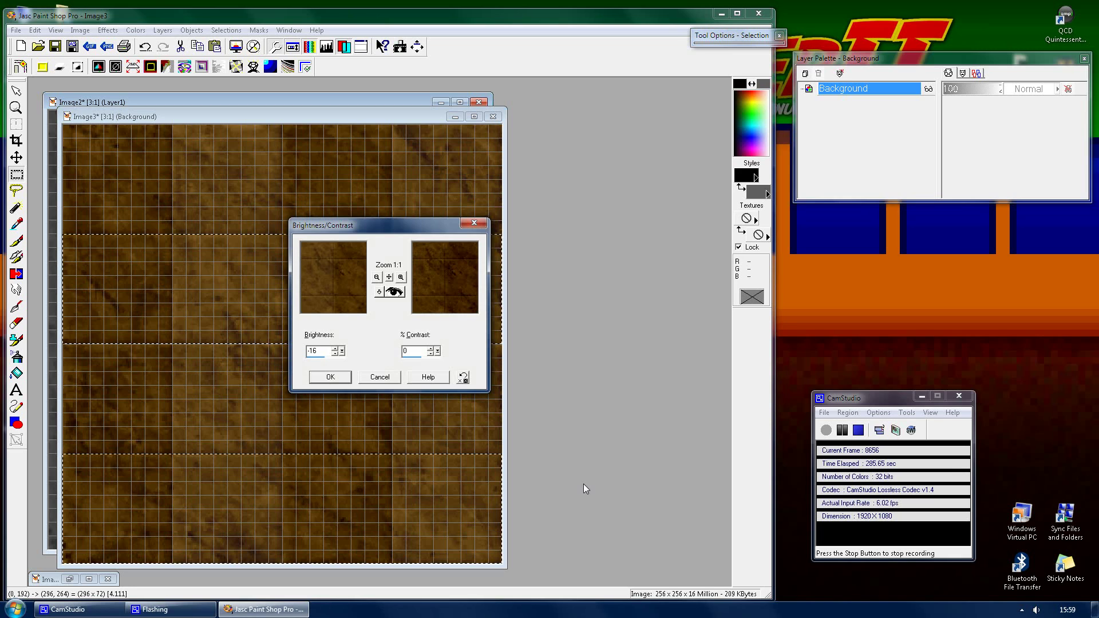
{"action": "key", "text": "Return"}
{"action": "key", "text": "ctrl+d"}
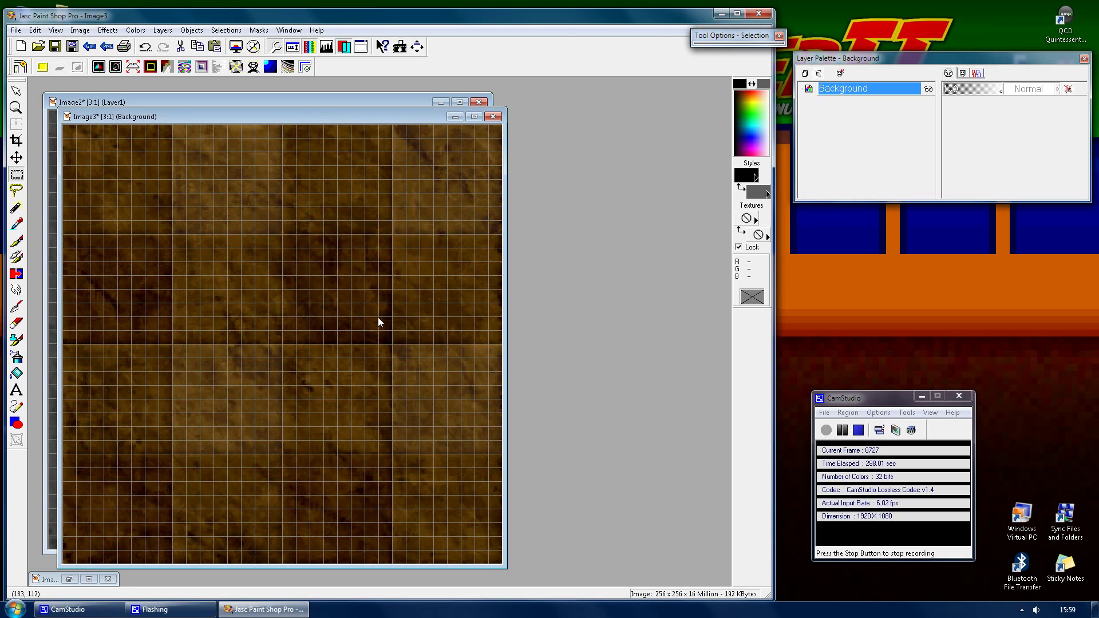
- Hide the grid and view the brown tile image at 1:1 scale
{"action": "key", "text": "ctrl+alt+g"}
{"action": "key", "text": "minus"}
{"action": "key", "text": "minus"}
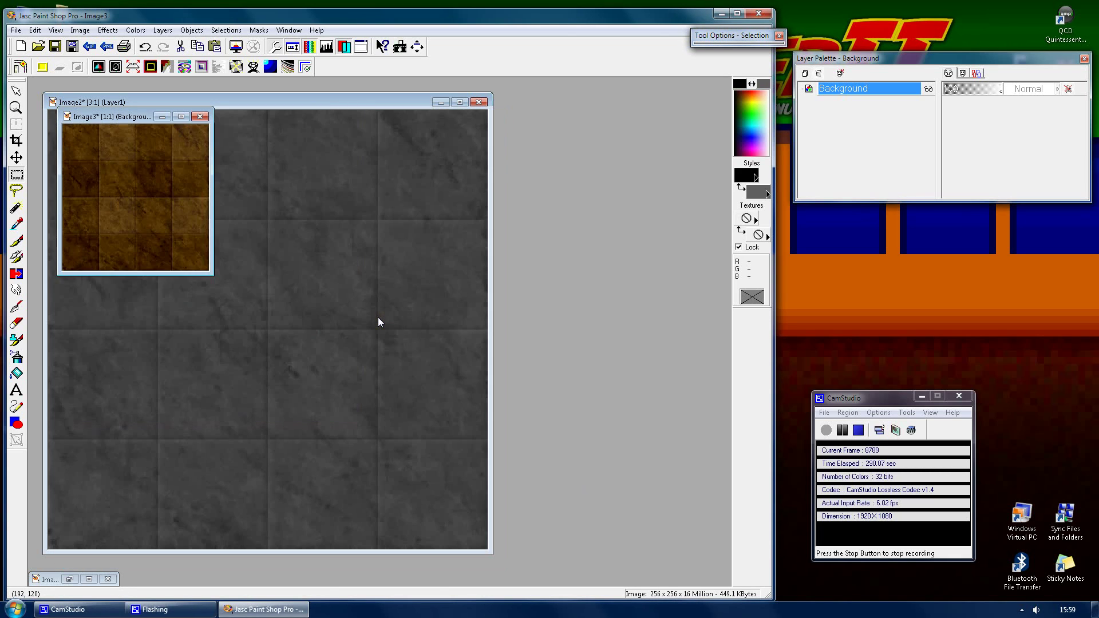